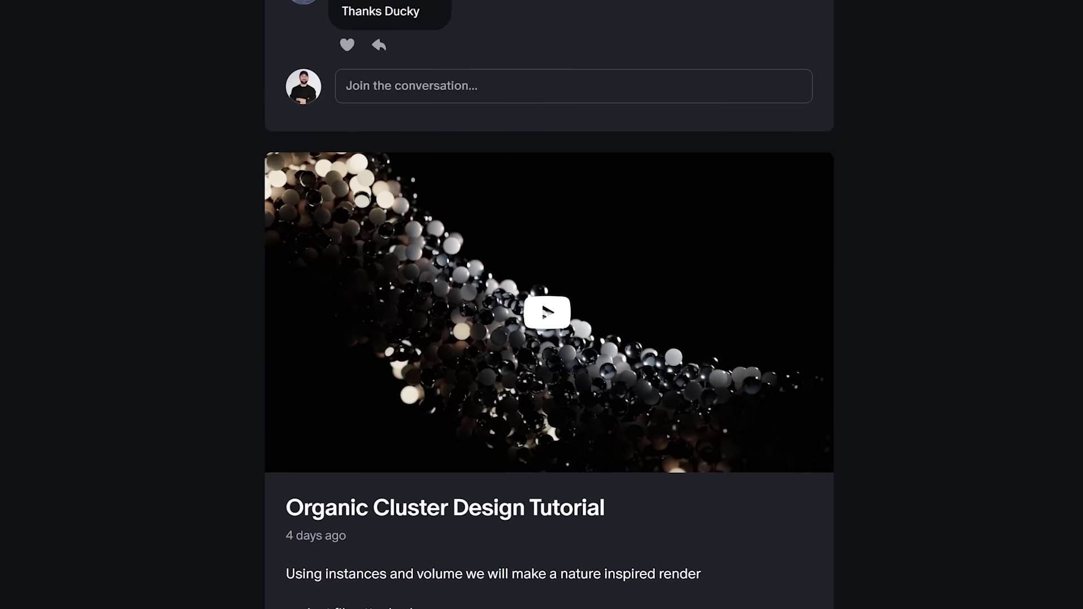
Step: Scroll the Patreon feed down to the Metaball Structures File post with its goop.blend attachment
{"action": "scroll", "coordinate": [544, 293], "scroll_direction": "down", "scroll_amount": 20}
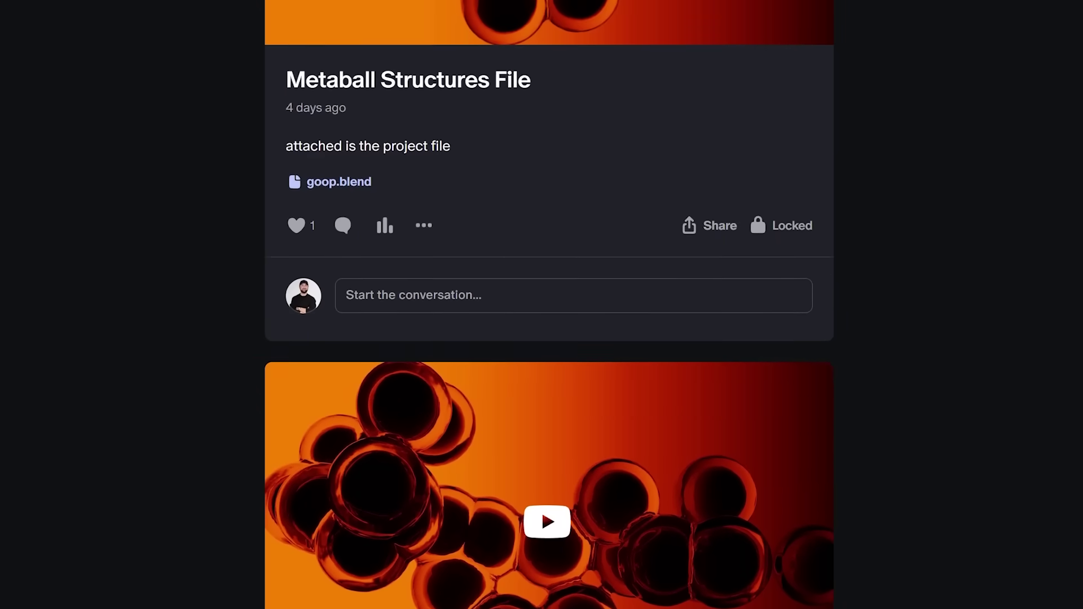
{"action": "scroll", "coordinate": [549, 304], "scroll_direction": "down", "scroll_amount": 18}
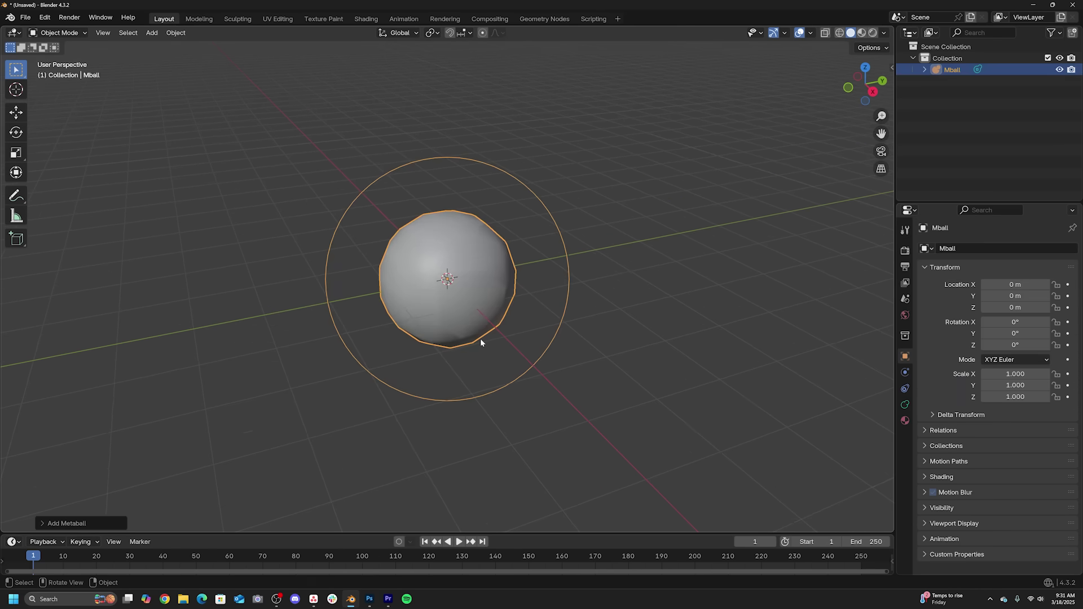
Step: Make three Shift+D copies of the metaball, placing the third at lower left and the fourth by the lower blob
{"action": "key", "text": "shift+d"}
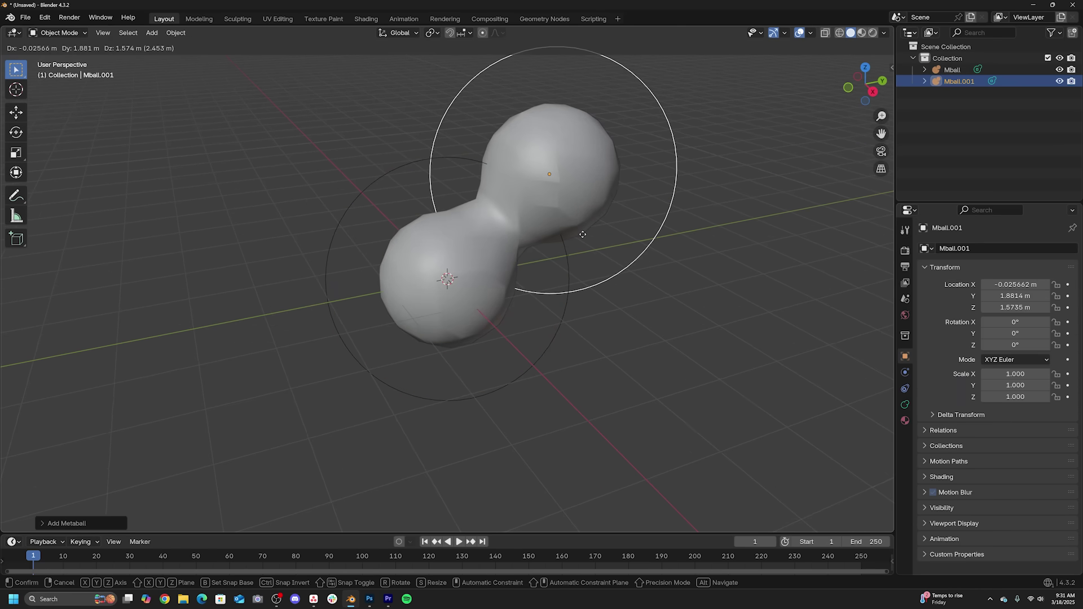
{"action": "left_click", "coordinate": [904, 404]}
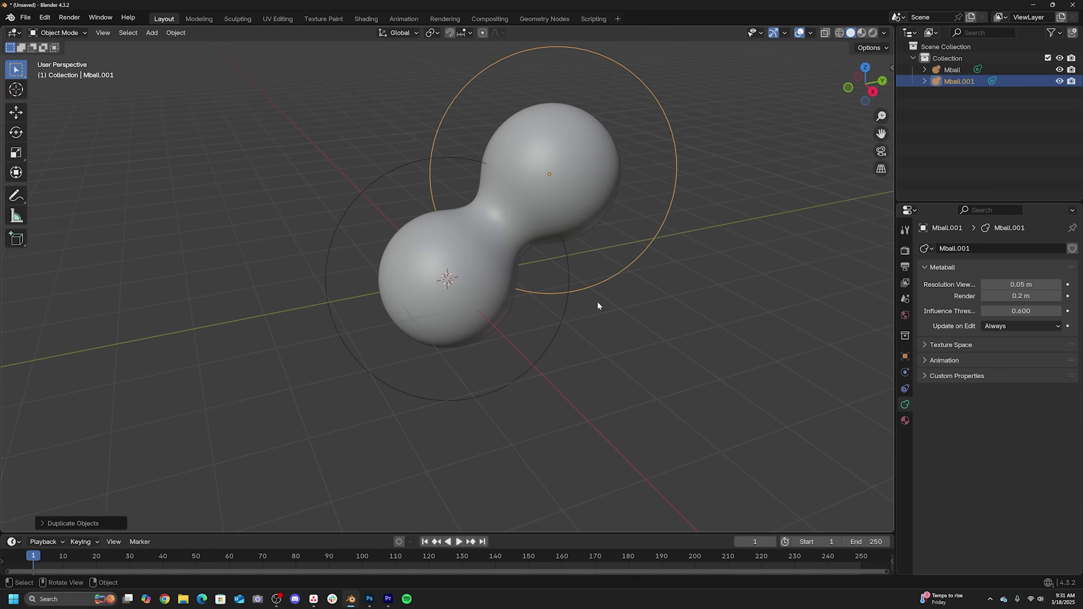
{"action": "key", "text": "shift+d"}
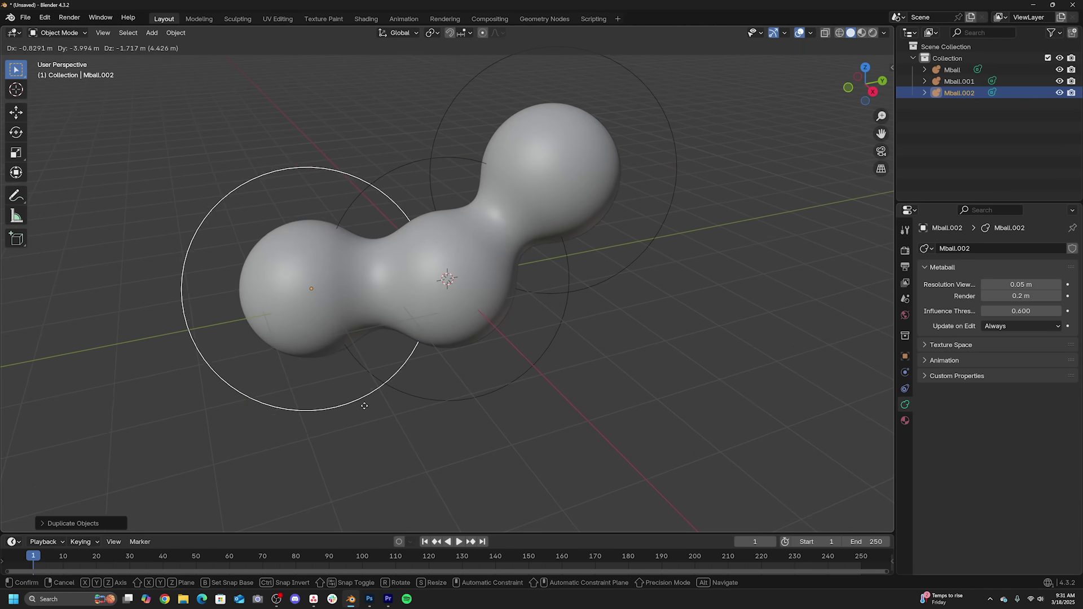
{"action": "left_click", "coordinate": [332, 395]}
{"action": "key", "text": "shift+d"}
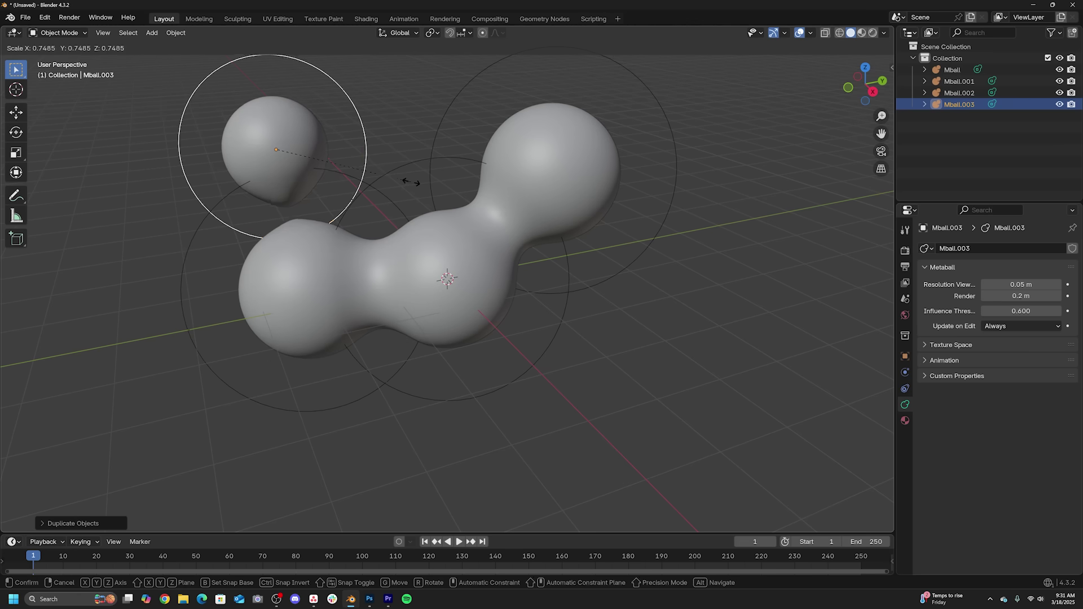
{"action": "key", "text": "g"}
{"action": "left_click", "coordinate": [370, 198]}
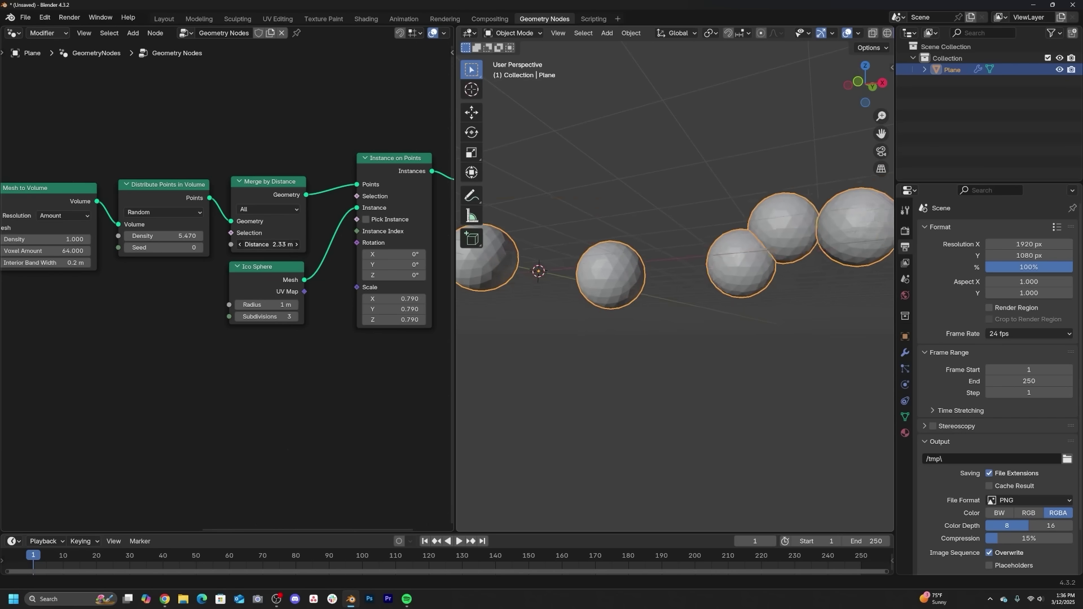
Step: Lower the merge distance so spheres crowd together and place a Mesh to Volume node before the output
{"action": "left_click_drag", "start_coordinate": [268, 244], "coordinate": [248, 244]}
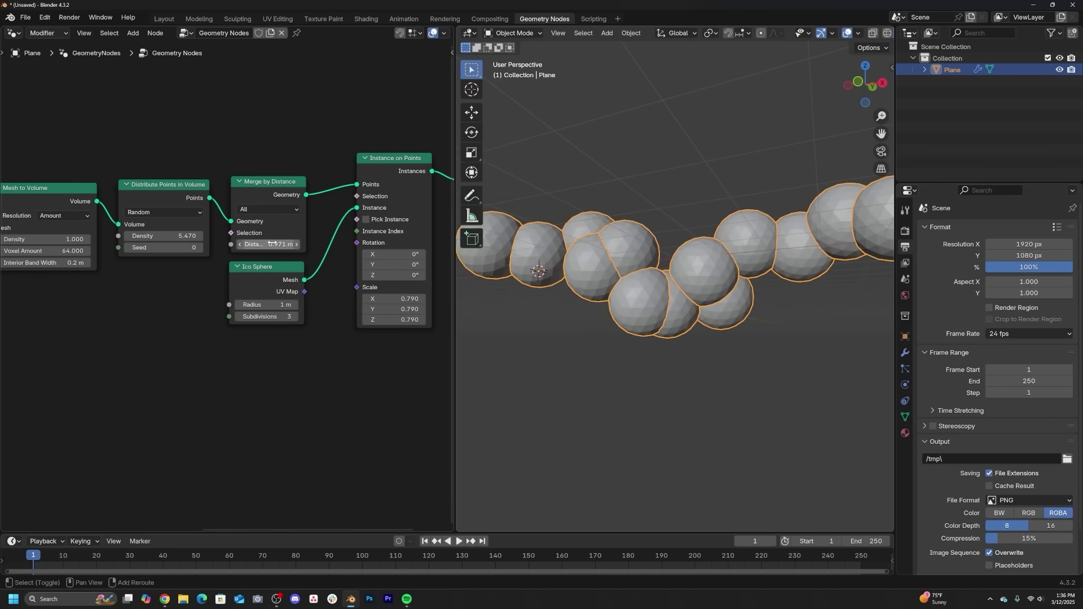
{"action": "middle_click_drag", "start_coordinate": [703, 303], "coordinate": [553, 297]}
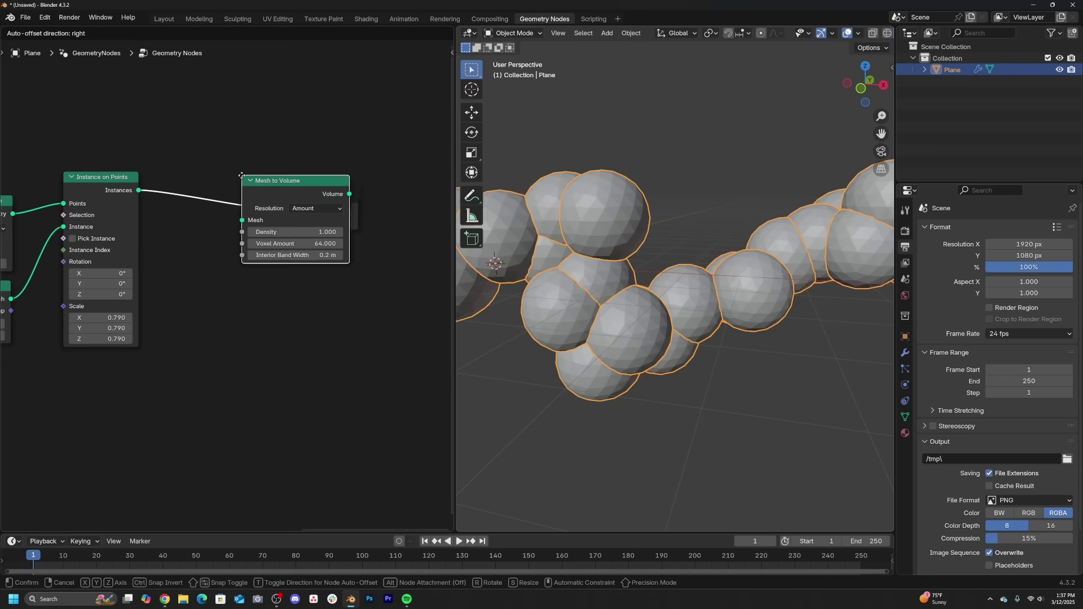
{"action": "left_click", "coordinate": [228, 178]}
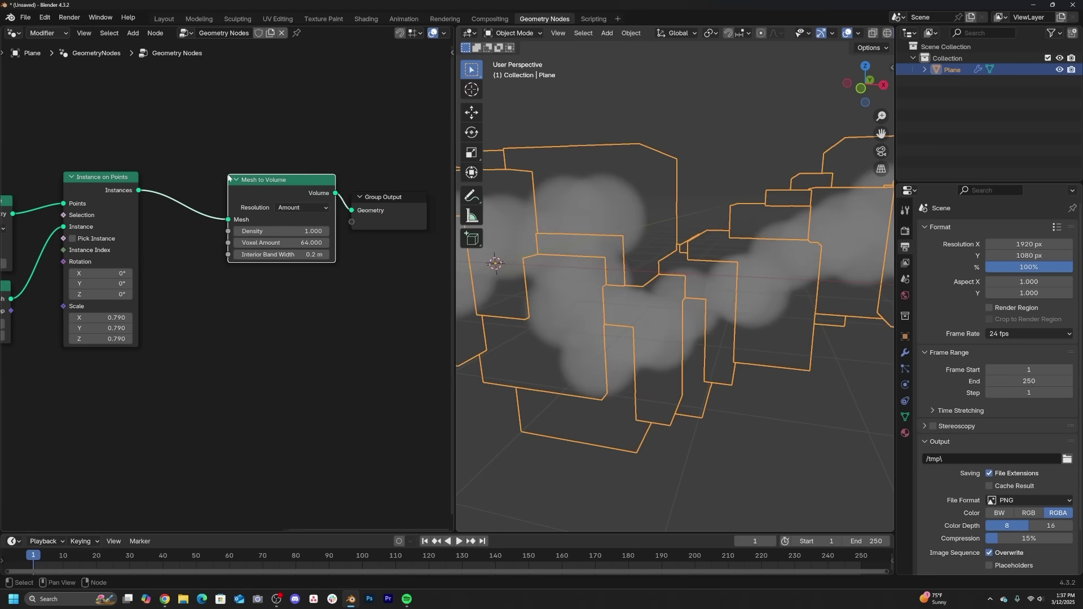
{"action": "middle_click_drag", "start_coordinate": [332, 287], "coordinate": [213, 303]}
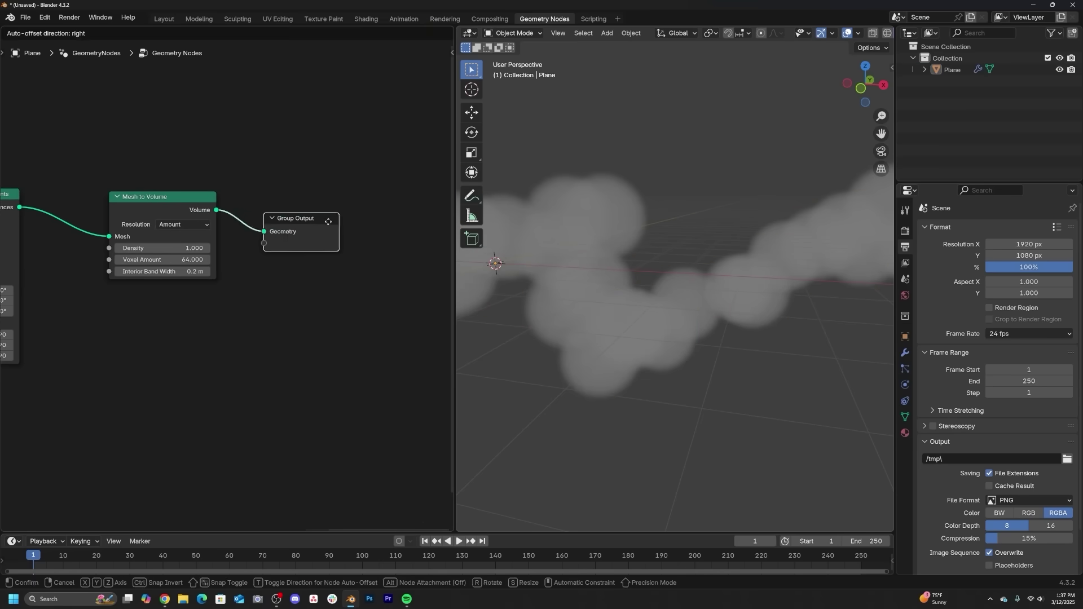
Step: Add a Volume to Mesh node onto the output link to remesh the spheres
{"action": "left_click", "coordinate": [366, 140]}
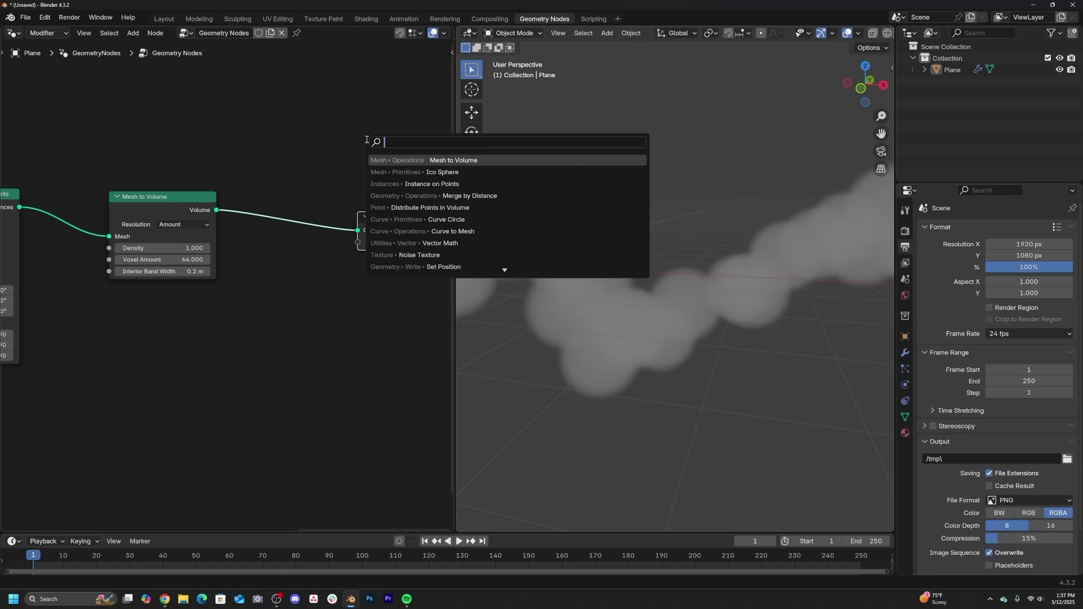
{"action": "type", "text": "volume to mesh"}
{"action": "key", "text": "Return"}
{"action": "left_click", "coordinate": [367, 205]}
{"action": "middle_click_drag", "start_coordinate": [705, 254], "coordinate": [778, 276]}
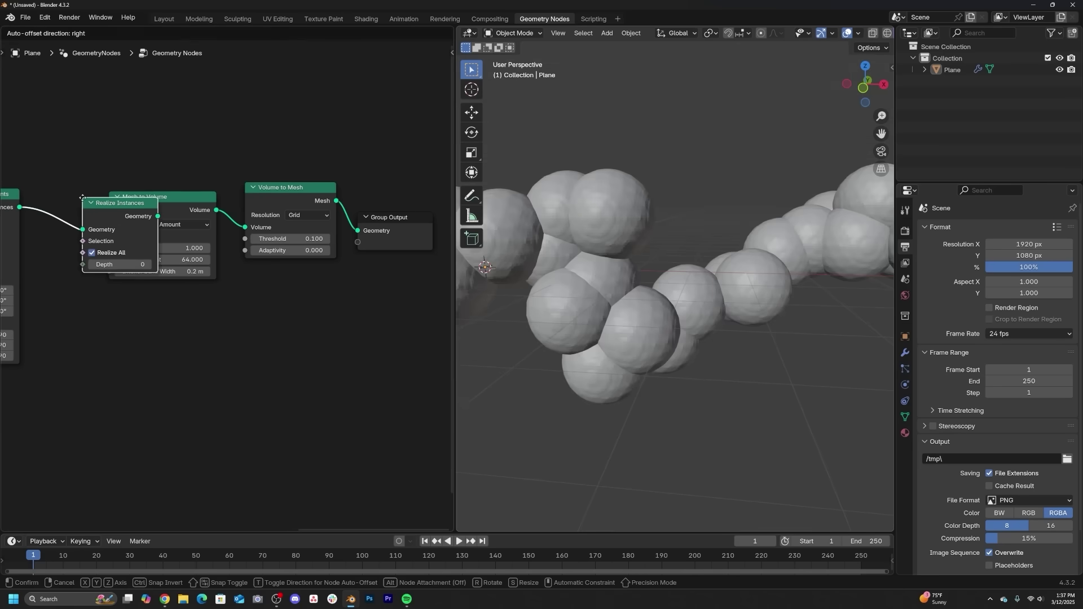
Step: Insert Realize Instances before the volume conversion and raise the Voxel Amount for a finer mesh
{"action": "left_click", "coordinate": [53, 194]}
{"action": "middle_click_drag", "start_coordinate": [635, 305], "coordinate": [655, 307]}
{"action": "scroll", "coordinate": [226, 282], "scroll_direction": "up", "scroll_amount": 1}
{"action": "left_click_drag", "start_coordinate": [163, 277], "coordinate": [192, 277]}
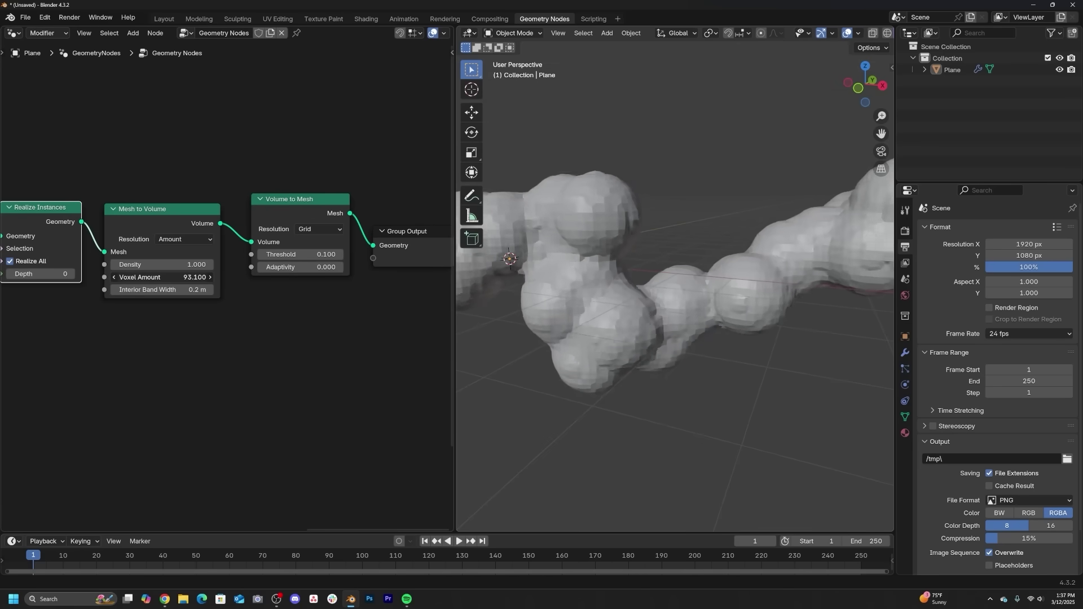
Step: Instance a second, smaller set of spheres on the points and join them into the output
{"action": "left_click_drag", "start_coordinate": [192, 312], "coordinate": [275, 195]}
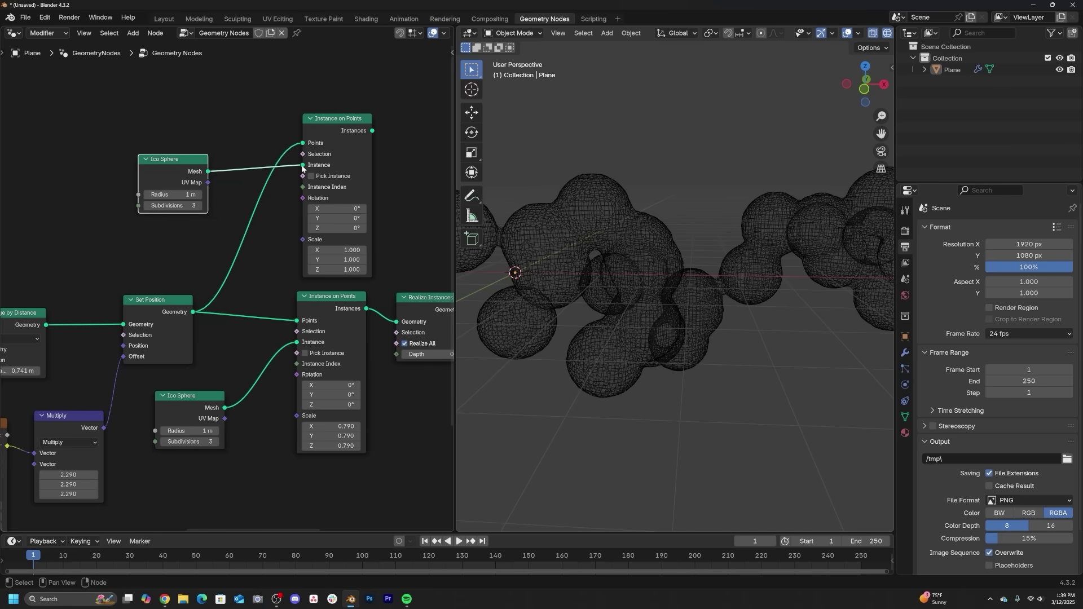
{"action": "left_click_drag", "start_coordinate": [184, 225], "coordinate": [346, 265]}
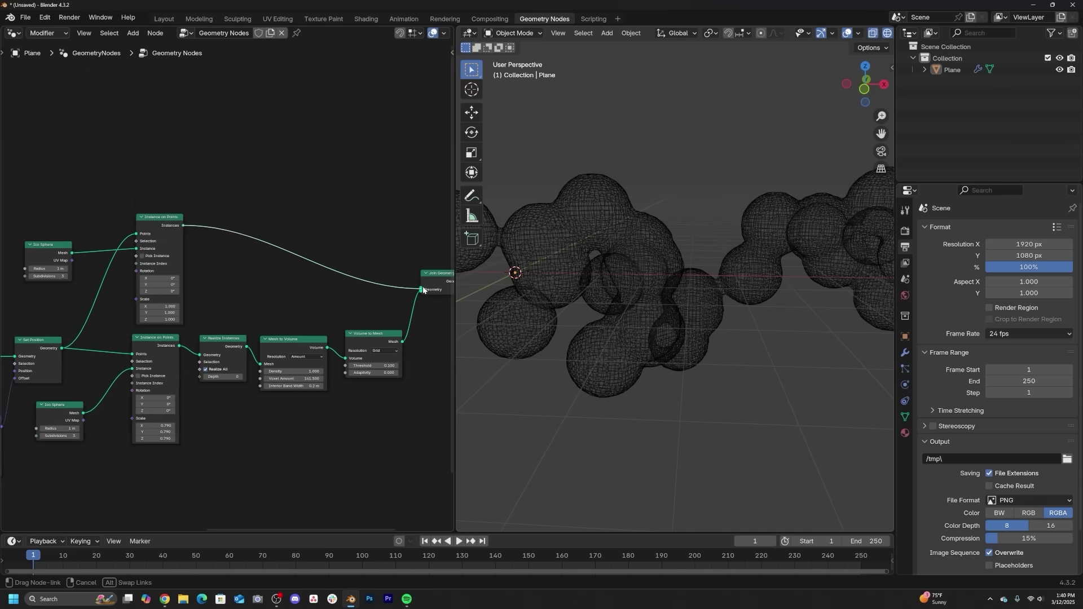
{"action": "left_click_drag", "start_coordinate": [423, 290], "coordinate": [421, 289]}
{"action": "left_click_drag", "start_coordinate": [159, 306], "coordinate": [159, 320]}
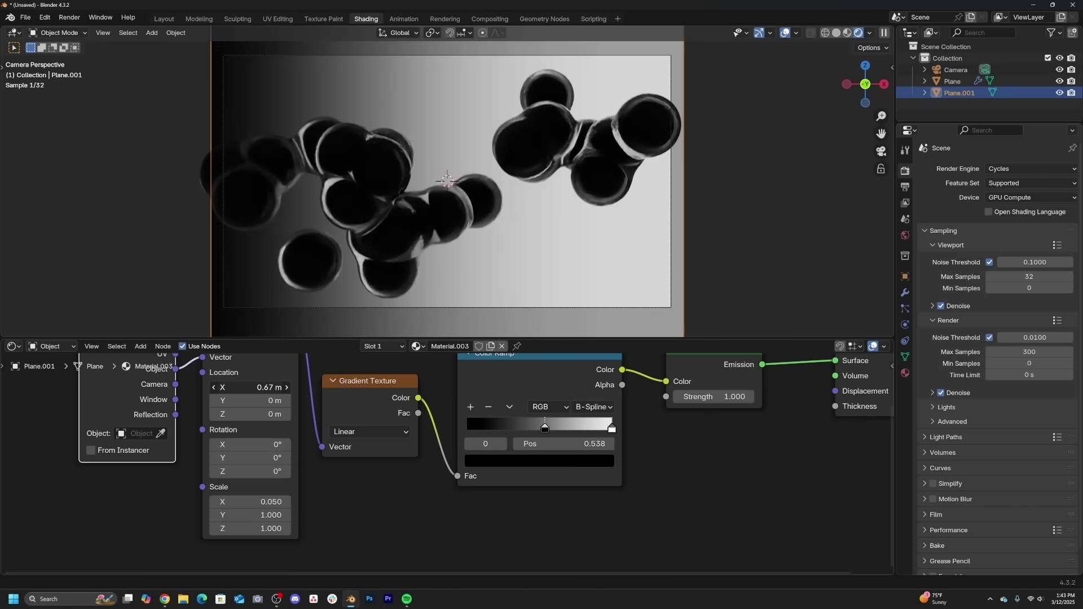
Step: Turn the backdrop plane's emission color ramp colour red
{"action": "left_click_drag", "start_coordinate": [529, 345], "coordinate": [511, 344]}
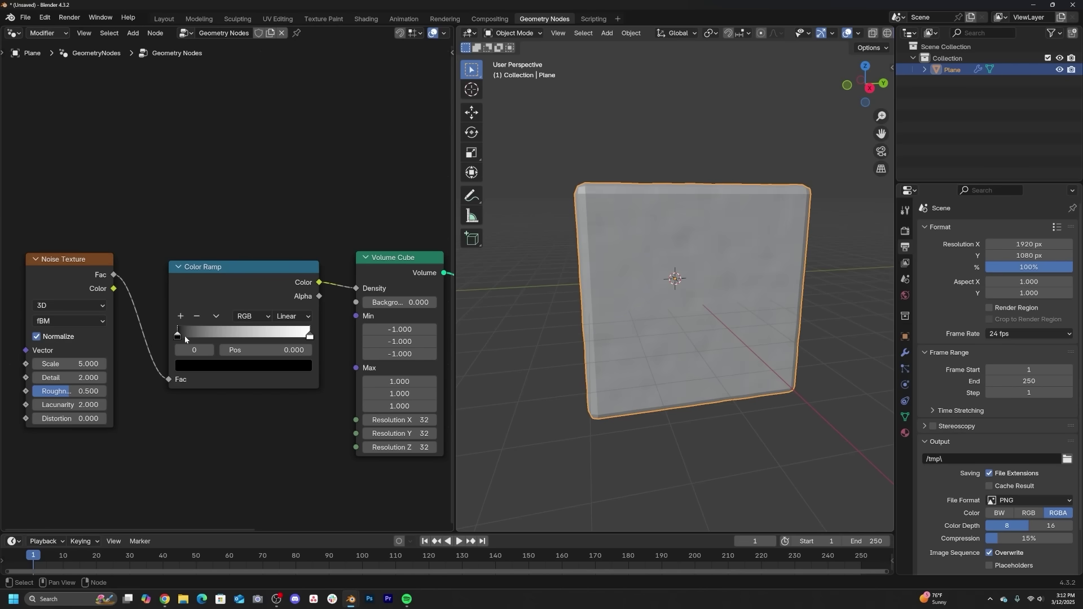
Step: Slide the Color Ramp black stop right, lower the noise Scale, and shift W to 3.170
{"action": "left_click_drag", "start_coordinate": [184, 336], "coordinate": [264, 338]}
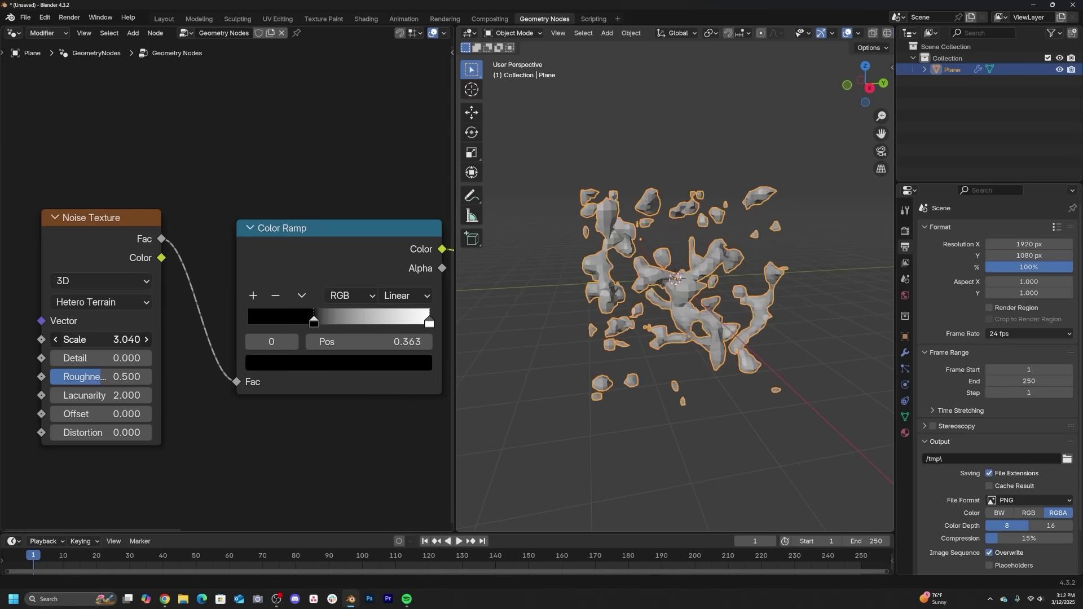
{"action": "left_click_drag", "start_coordinate": [102, 339], "coordinate": [127, 339]}
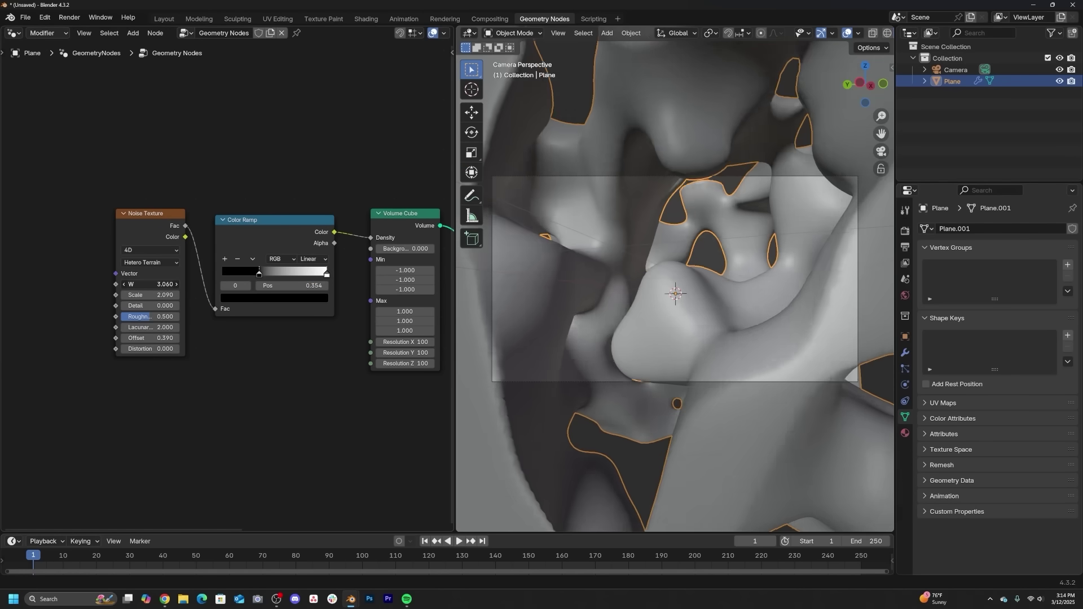
{"action": "mouse_move", "coordinate": [135, 285]}
{"action": "left_mouse_down"}
{"action": "mouse_move", "coordinate": [164, 285]}
{"action": "mouse_move", "coordinate": [138, 285]}
{"action": "left_mouse_up"}
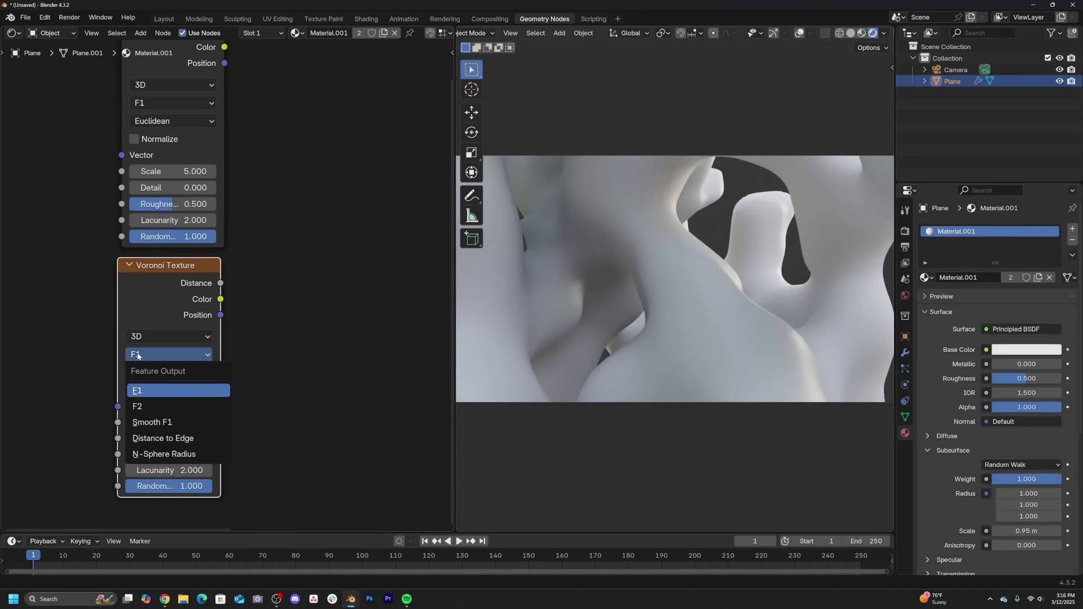
Step: Set the second Voronoi to Smooth F1 and subtract its distance from the F1 Voronoi
{"action": "left_click", "coordinate": [164, 423]}
{"action": "middle_click_drag", "start_coordinate": [254, 222], "coordinate": [234, 296]}
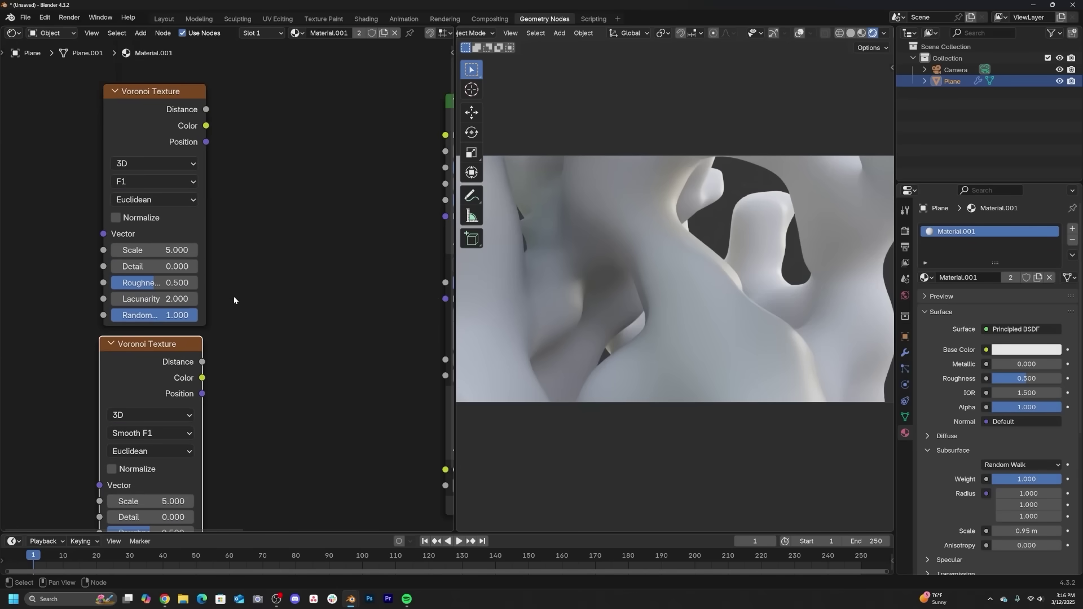
{"action": "key", "text": "shift+a"}
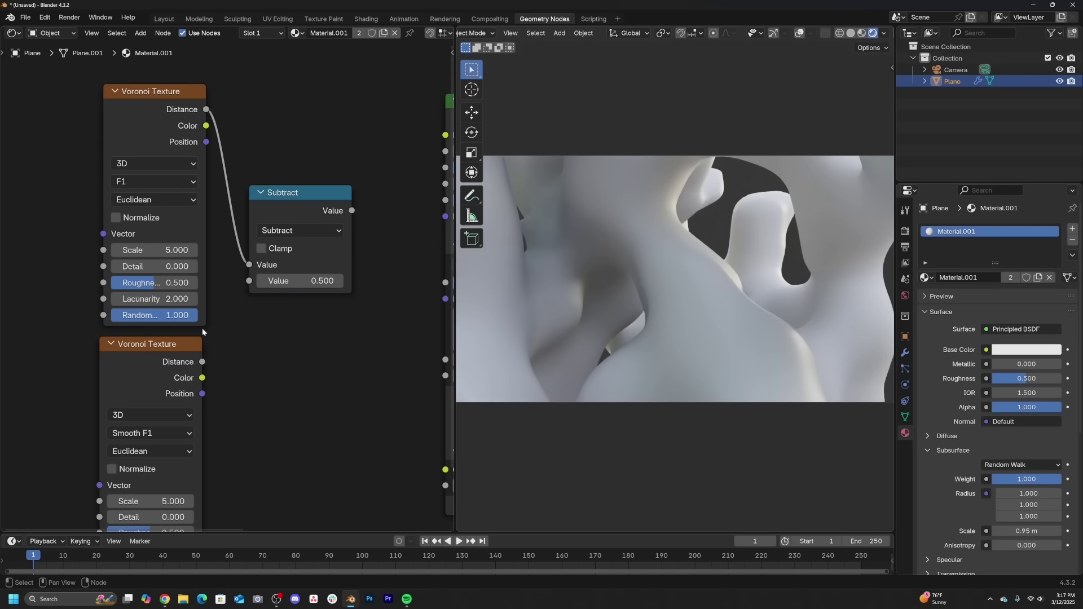
{"action": "left_click_drag", "start_coordinate": [244, 288], "coordinate": [249, 281]}
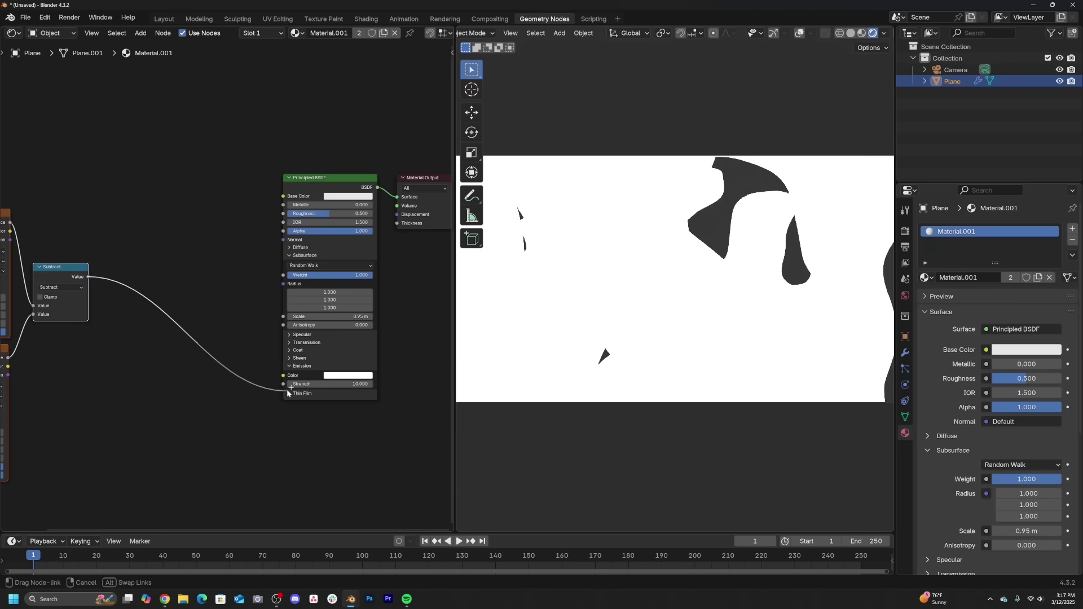
Step: Drive emission with the Voronoi difference through a ramp, softening the dark stop and raising Voronoi scale
{"action": "left_click_drag", "start_coordinate": [290, 380], "coordinate": [290, 379]}
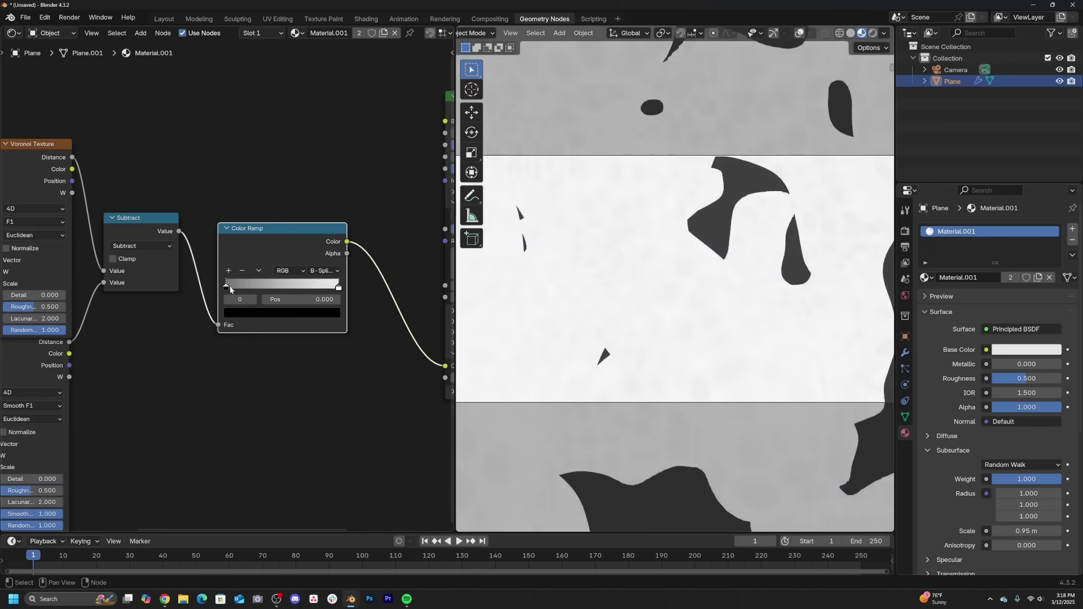
{"action": "mouse_move", "coordinate": [234, 287]}
{"action": "left_mouse_down"}
{"action": "mouse_move", "coordinate": [275, 286]}
{"action": "mouse_move", "coordinate": [262, 289]}
{"action": "left_mouse_up"}
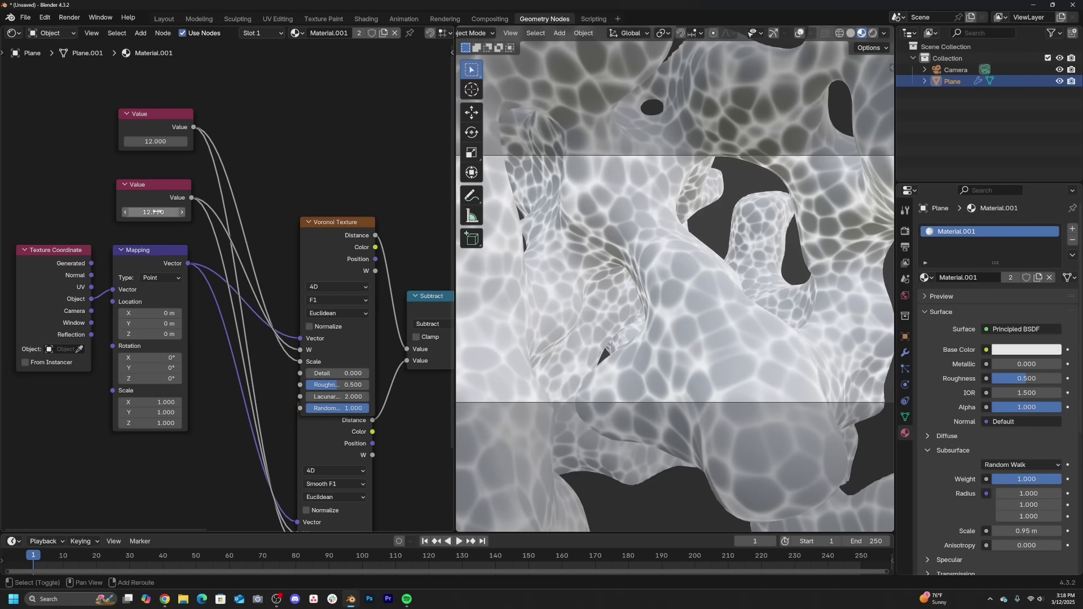
{"action": "left_click_drag", "start_coordinate": [153, 212], "coordinate": [184, 212]}
{"action": "middle_click_drag", "start_coordinate": [435, 341], "coordinate": [128, 276]}
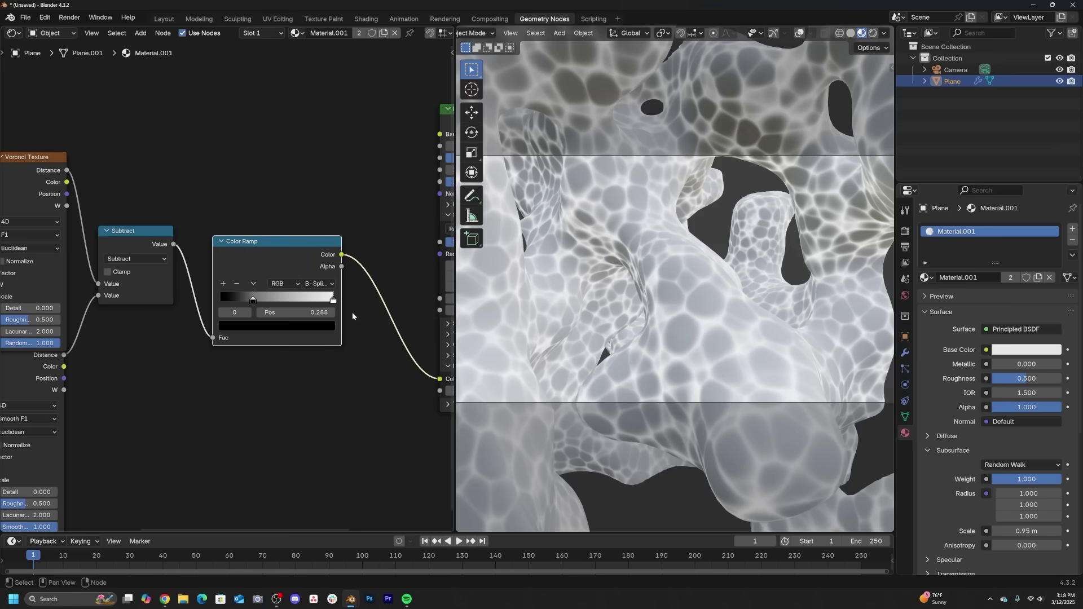
Step: Colour the cell glow orange-red and mask it with the noise ramp so patches glow
{"action": "left_click", "coordinate": [313, 326]}
{"action": "left_click", "coordinate": [256, 228]}
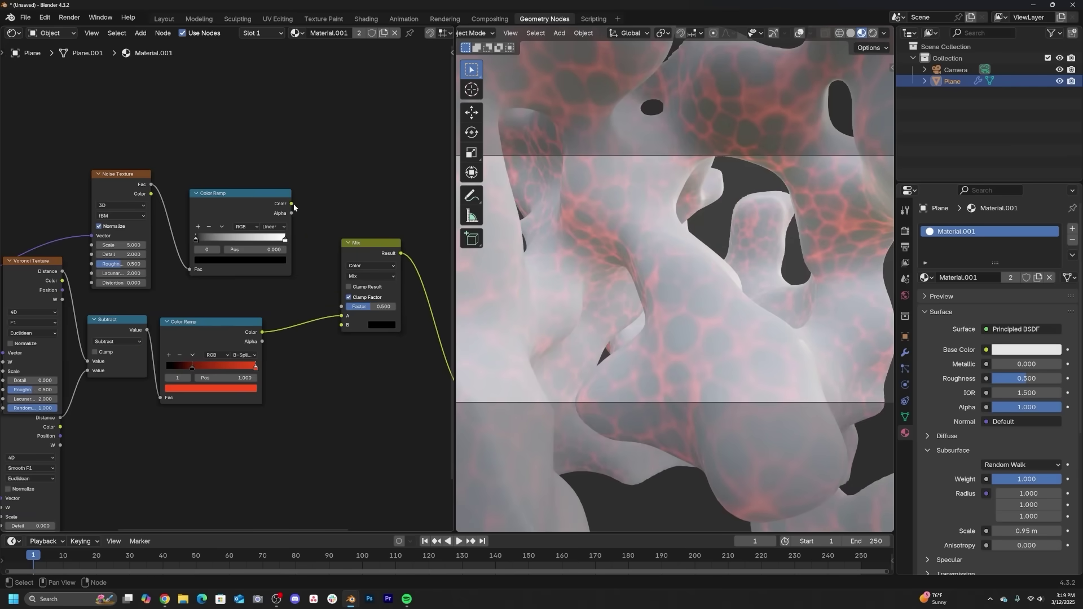
{"action": "left_click_drag", "start_coordinate": [291, 204], "coordinate": [341, 307]}
{"action": "left_click_drag", "start_coordinate": [286, 240], "coordinate": [243, 242]}
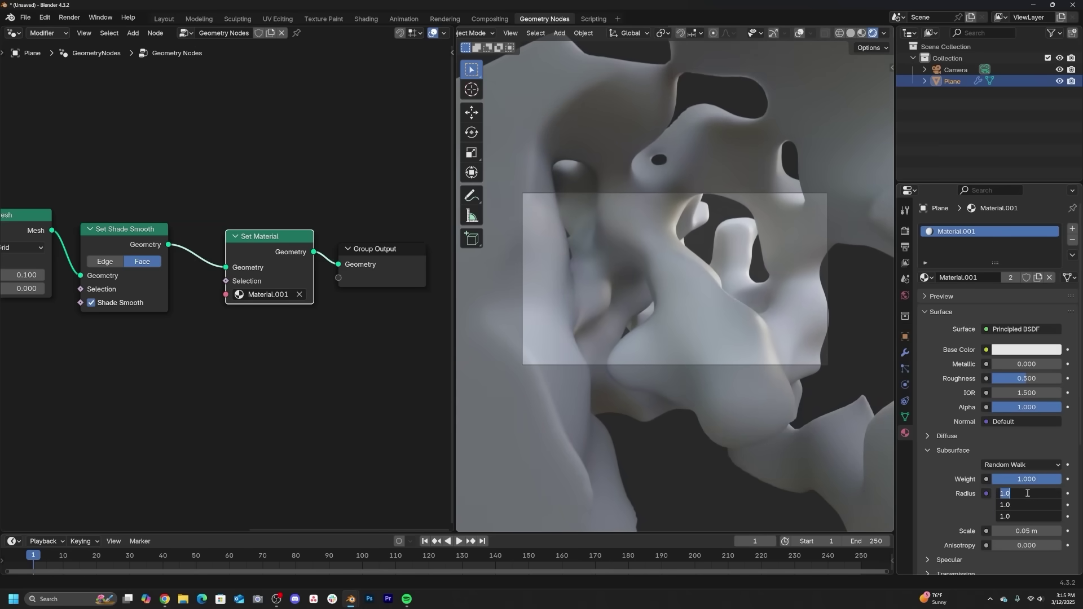
Step: Confirm the subsurface radius and raise the subsurface scale to 0.71 m
{"action": "key", "text": "Return"}
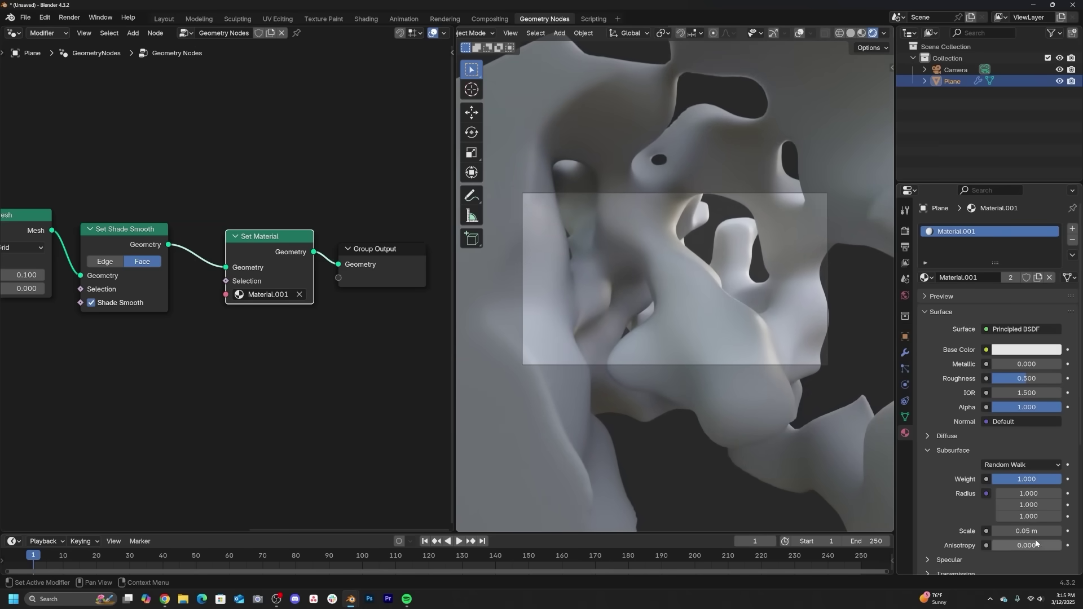
{"action": "left_click_drag", "start_coordinate": [1026, 530], "coordinate": [1040, 531]}
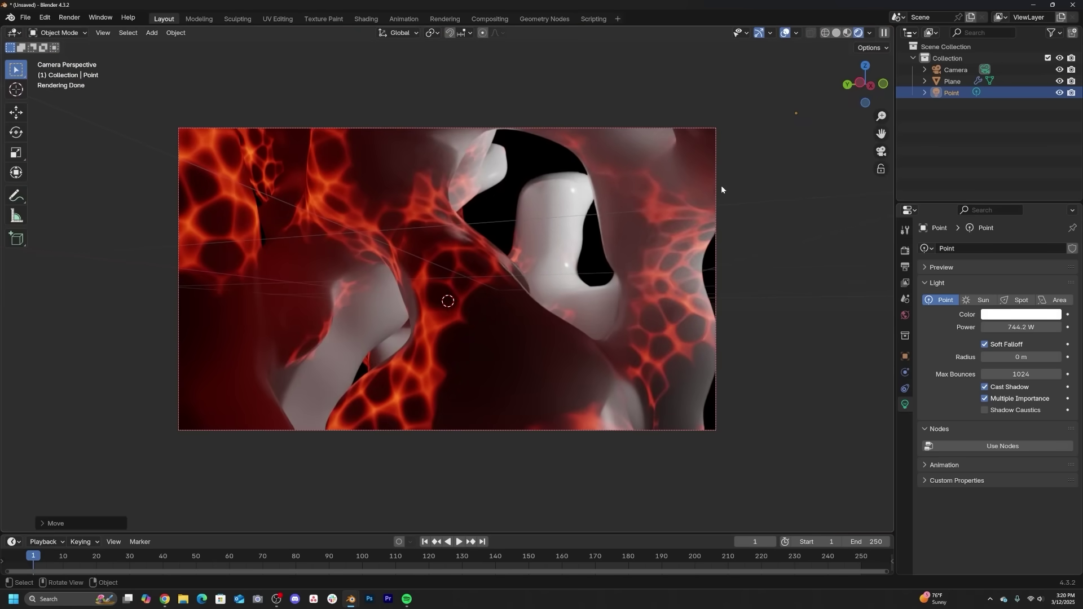
{"action": "middle_click_drag", "start_coordinate": [810, 212], "coordinate": [564, 208]}
Step: Reposition the point light within the structure, checking the result from the camera view
{"action": "key", "text": "g"}
{"action": "left_click", "coordinate": [541, 214]}
{"action": "key", "text": "KP_0"}
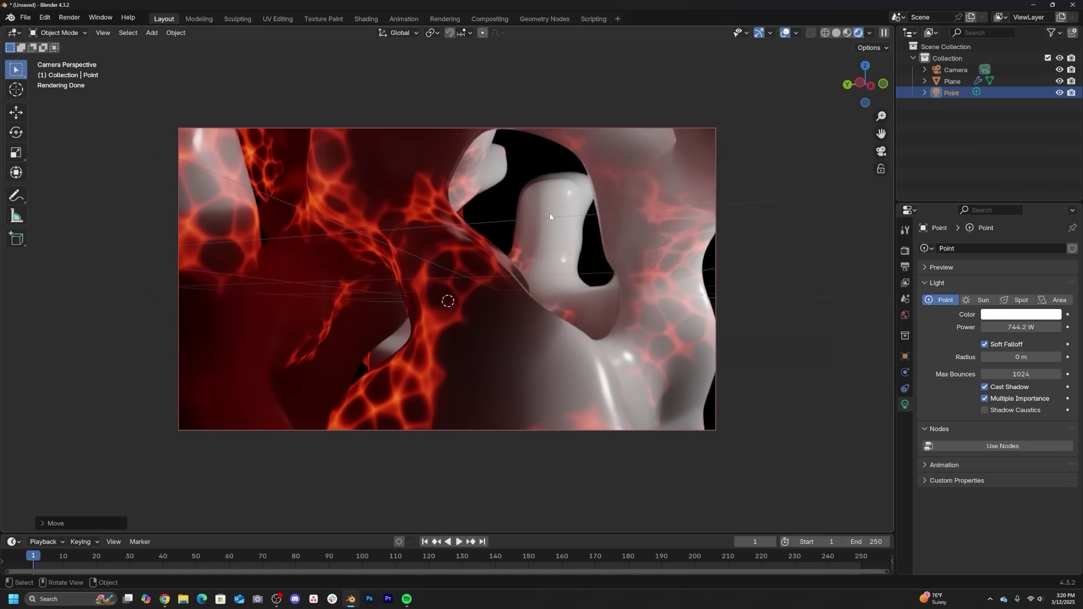
{"action": "middle_click_drag", "start_coordinate": [574, 212], "coordinate": [545, 256]}
{"action": "scroll", "coordinate": [544, 256], "scroll_direction": "down", "scroll_amount": 5}
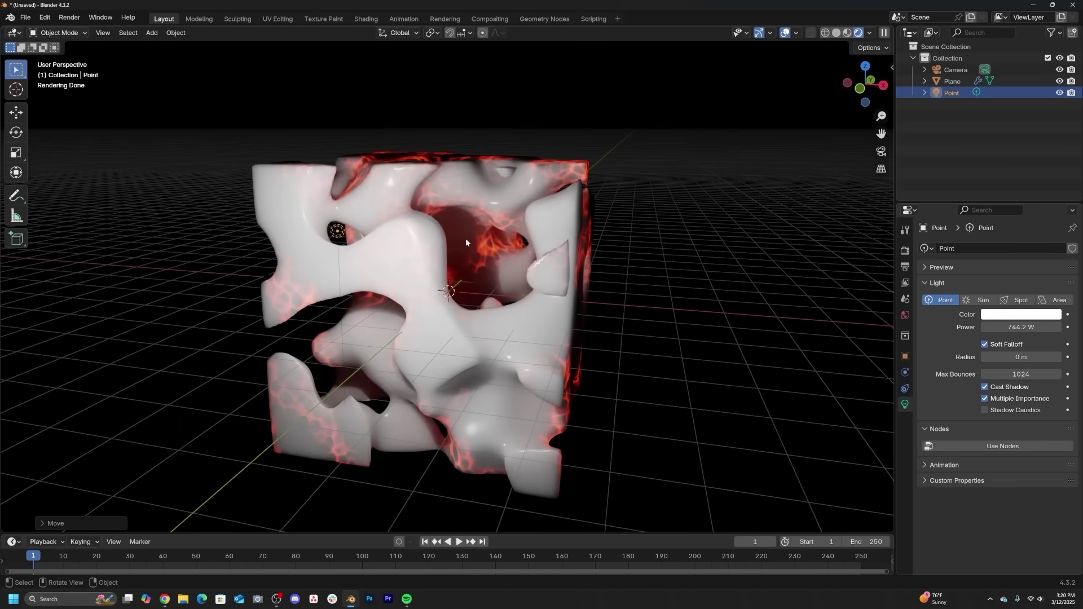
{"action": "middle_click_drag", "start_coordinate": [466, 242], "coordinate": [491, 311]}
{"action": "key", "text": "g"}
{"action": "left_click", "coordinate": [510, 367]}
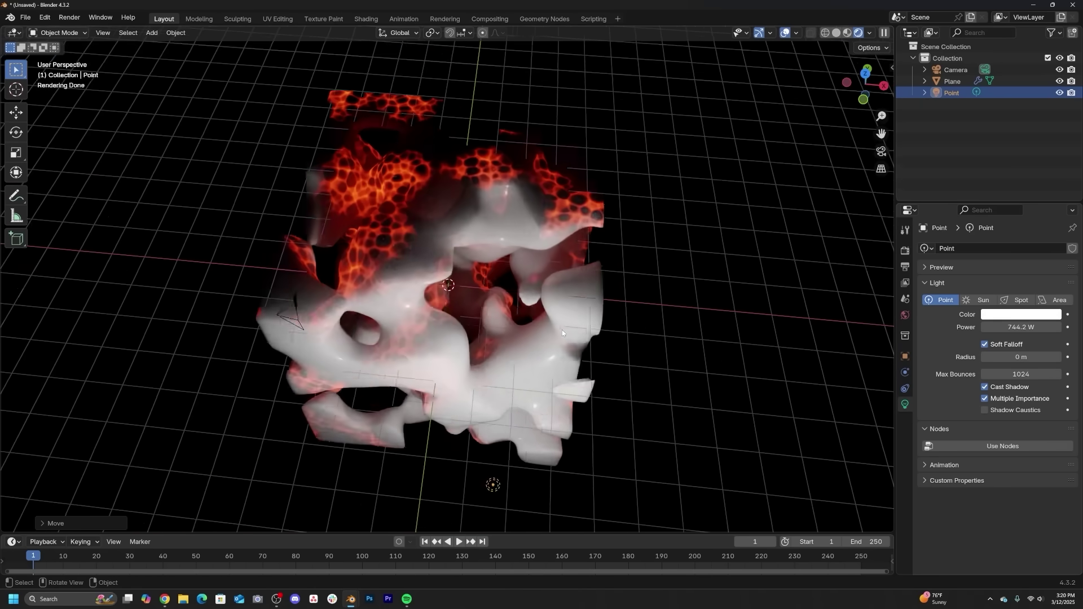
{"action": "scroll", "coordinate": [518, 375], "scroll_direction": "down", "scroll_amount": 3}
{"action": "key", "text": "KP_0"}
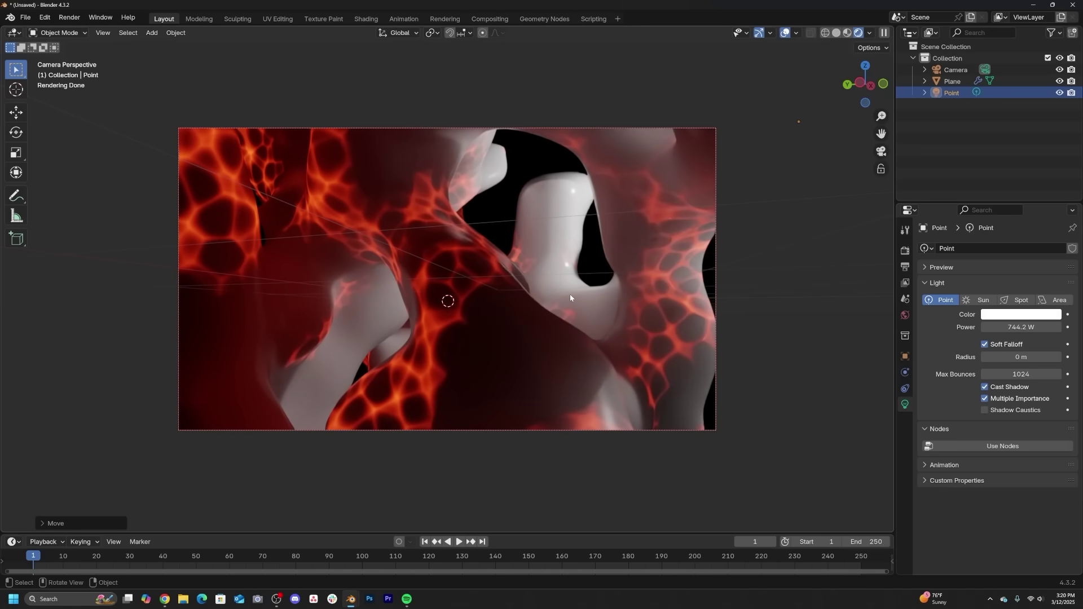
Step: Bring up the shader choices for the World's Volume setting
{"action": "left_click", "coordinate": [905, 316]}
{"action": "left_click", "coordinate": [966, 352]}
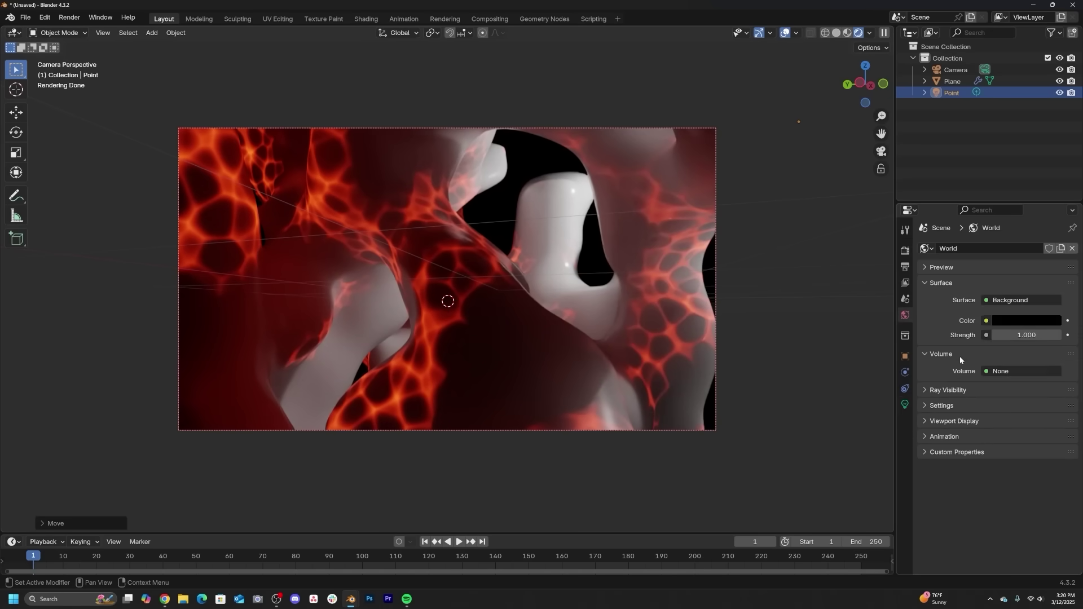
{"action": "left_click", "coordinate": [999, 373]}
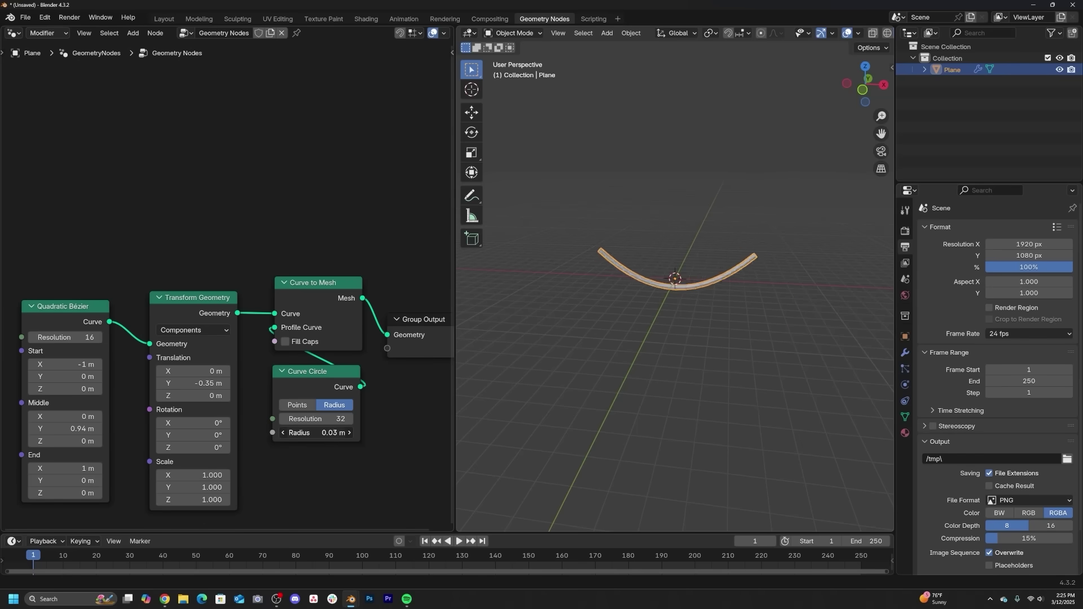
Step: Raise the tube volume's point density to 259.7 and add Merge by Distance to thin the spheres
{"action": "scroll", "coordinate": [701, 323], "scroll_direction": "up", "scroll_amount": 3}
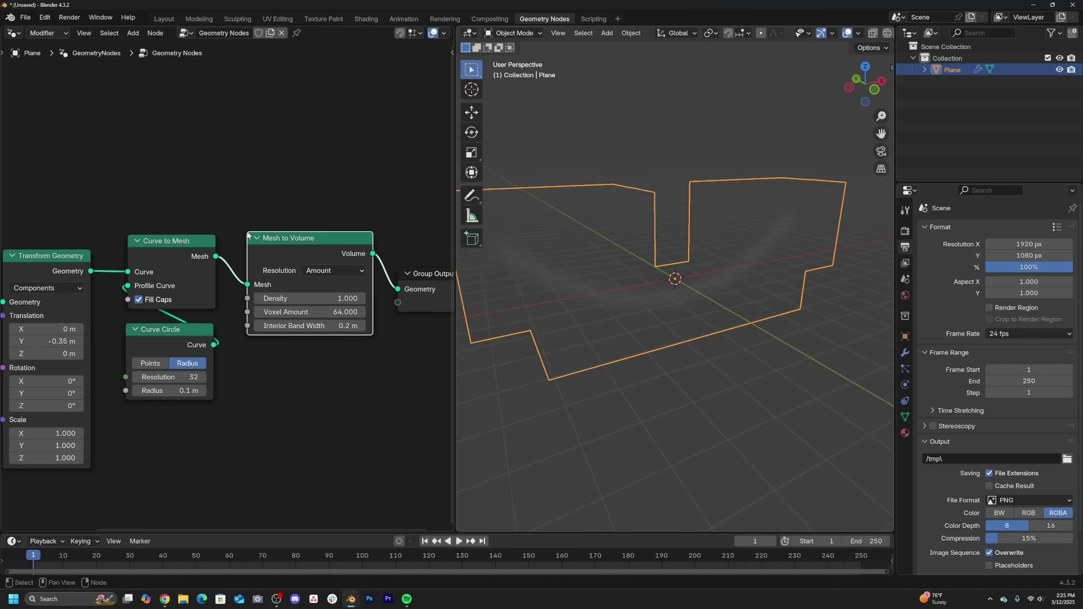
{"action": "middle_click_drag", "start_coordinate": [668, 299], "coordinate": [543, 258]}
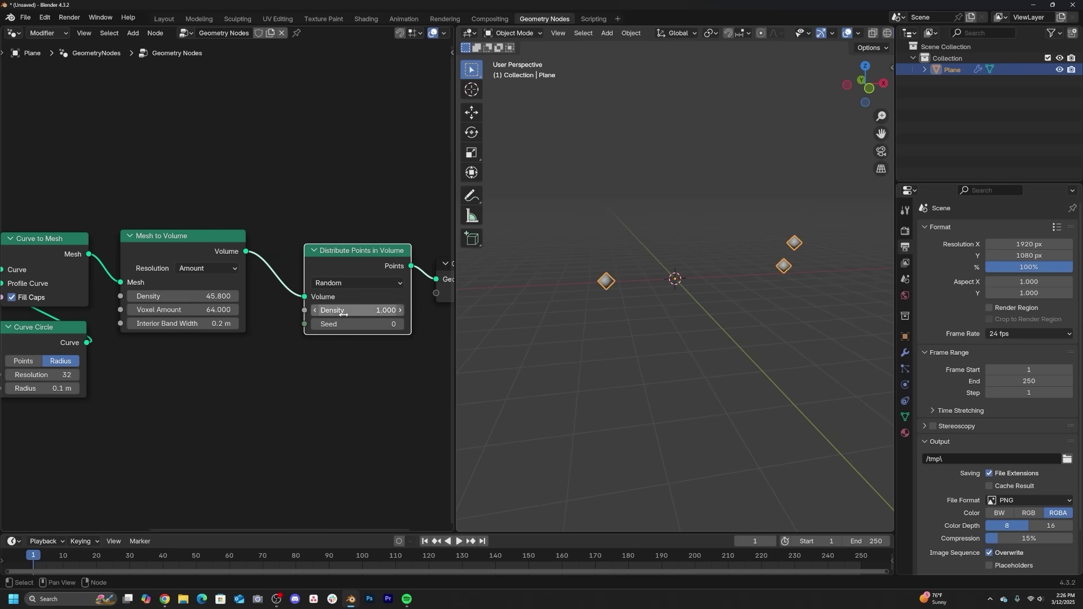
{"action": "left_click_drag", "start_coordinate": [343, 314], "coordinate": [343, 318]}
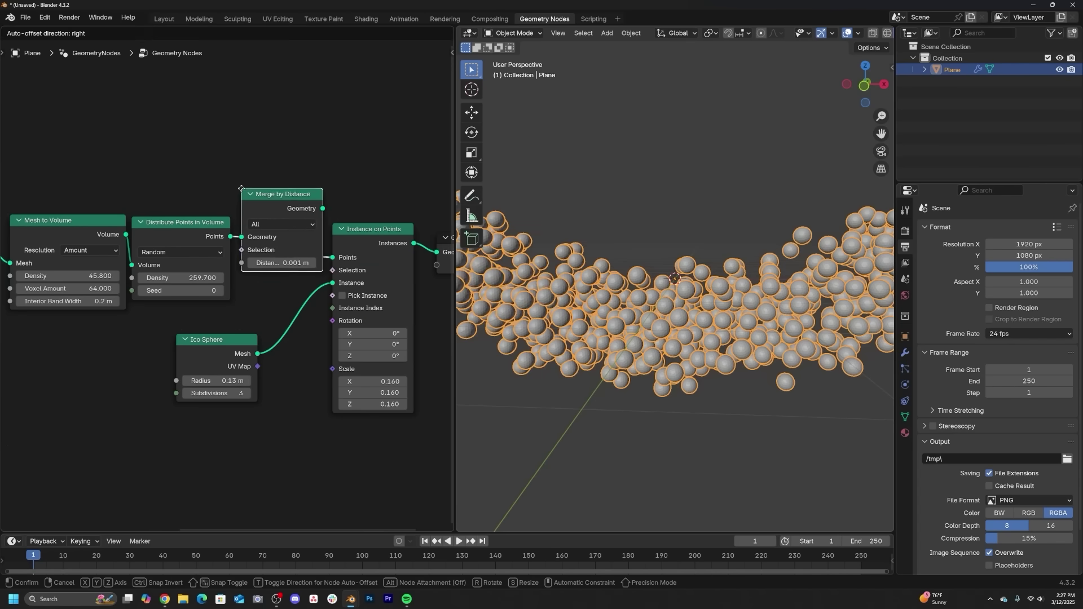
{"action": "left_click_drag", "start_coordinate": [241, 188], "coordinate": [253, 188]}
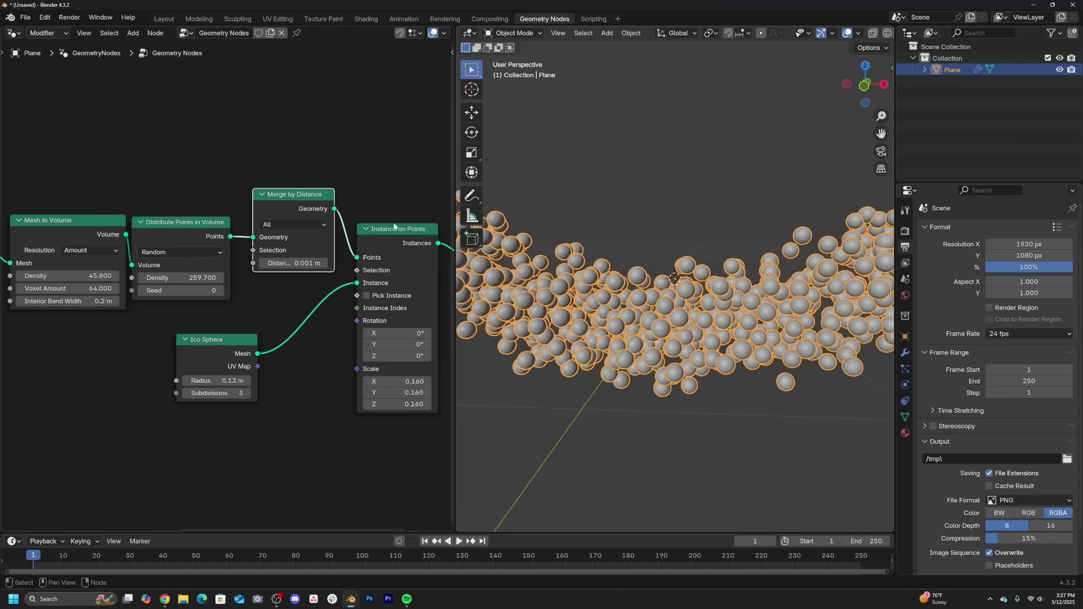
{"action": "scroll", "coordinate": [801, 332], "scroll_direction": "up", "scroll_amount": 2}
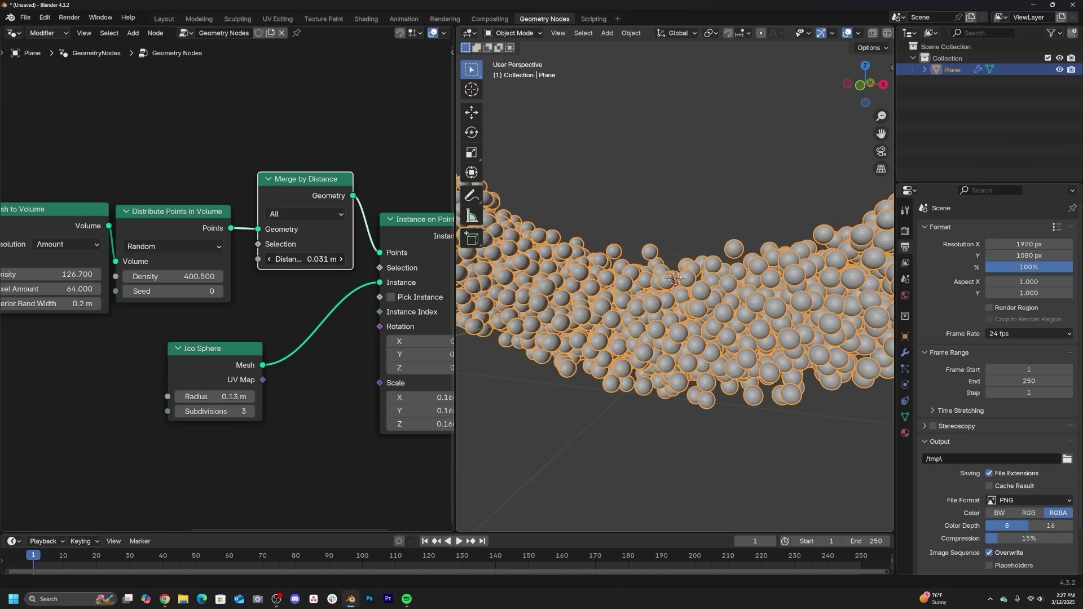
{"action": "left_click_drag", "start_coordinate": [316, 259], "coordinate": [334, 259]}
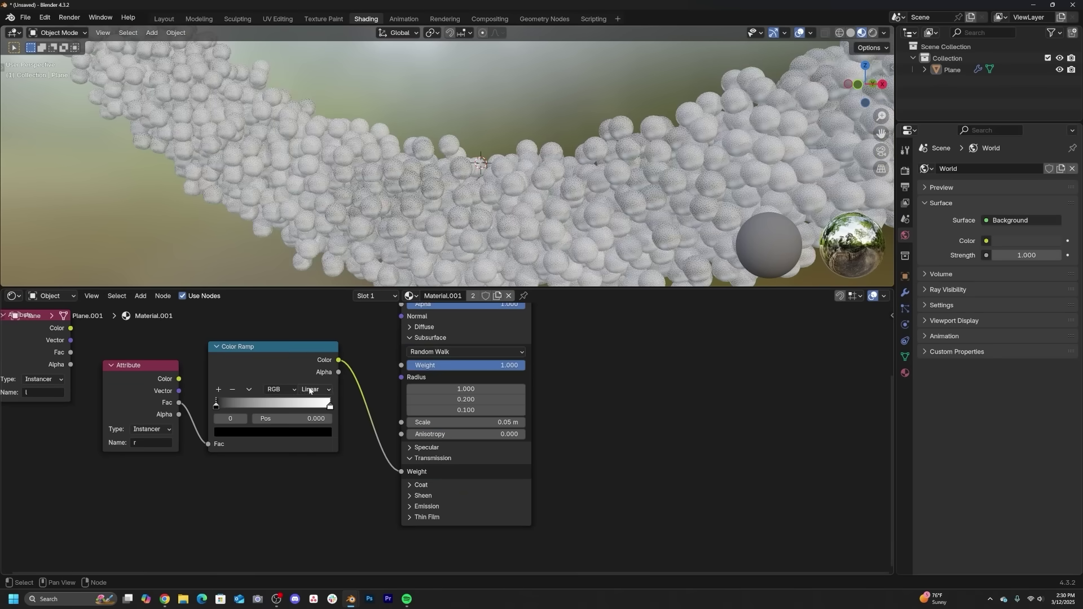
Step: Set the Color Ramp to Constant and shift its stops to balance glassy, glowing and white spheres
{"action": "left_click", "coordinate": [322, 463]}
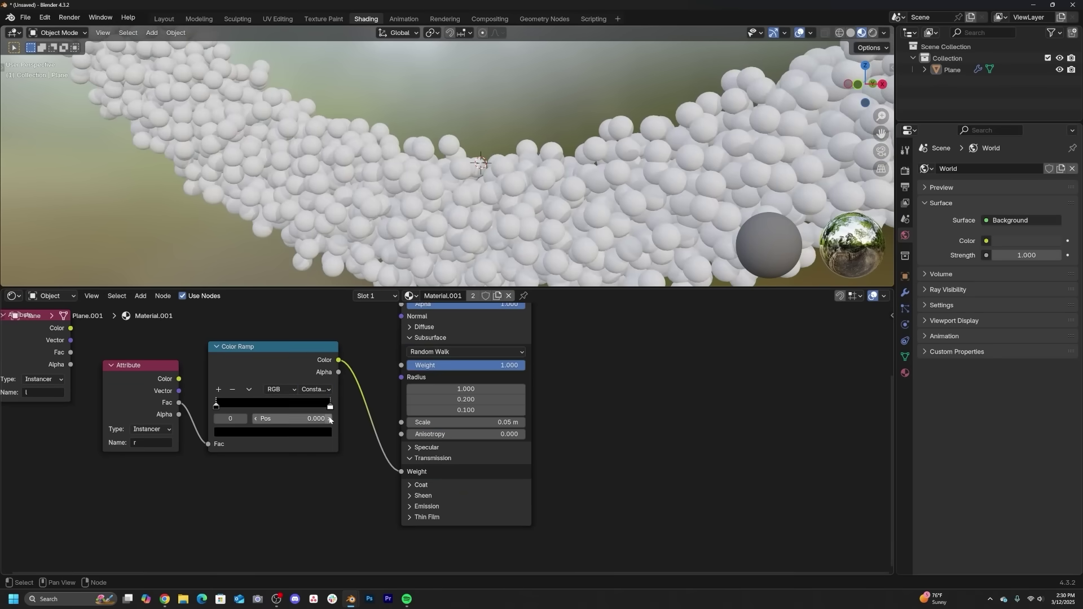
{"action": "left_click_drag", "start_coordinate": [296, 406], "coordinate": [271, 405]}
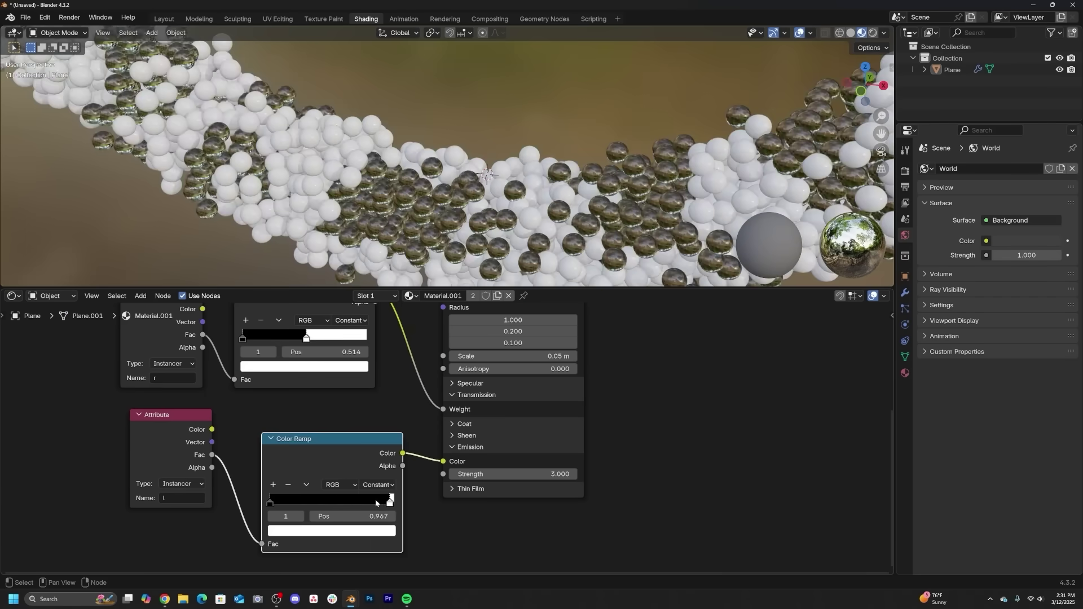
{"action": "left_click_drag", "start_coordinate": [393, 501], "coordinate": [348, 502]}
Step: Set Sheen Weight to 1.000 with an orange tint
{"action": "left_click", "coordinate": [467, 435]}
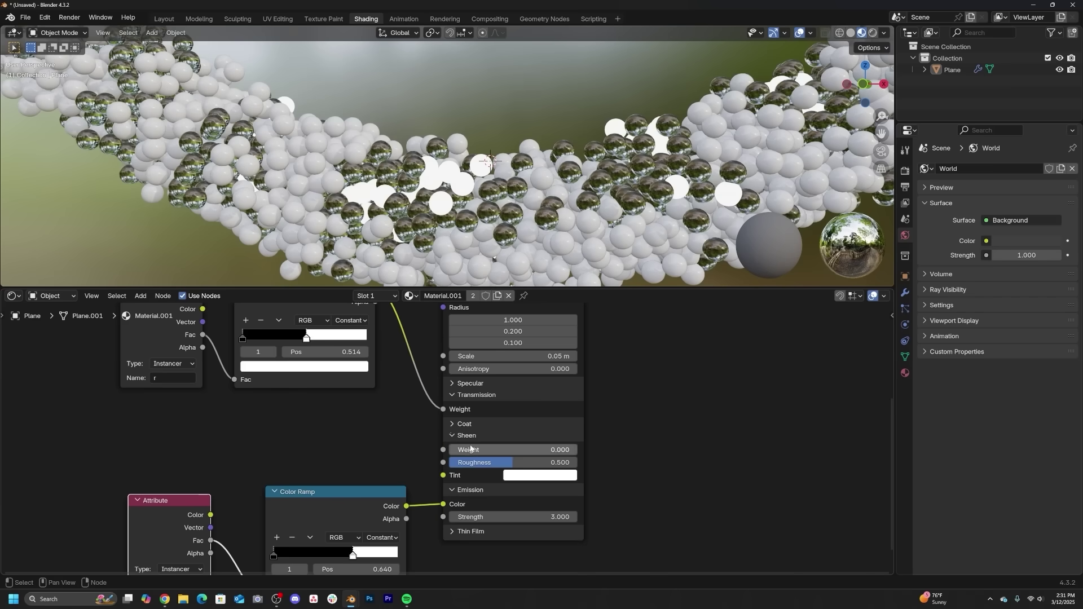
{"action": "left_click_drag", "start_coordinate": [468, 449], "coordinate": [570, 450]}
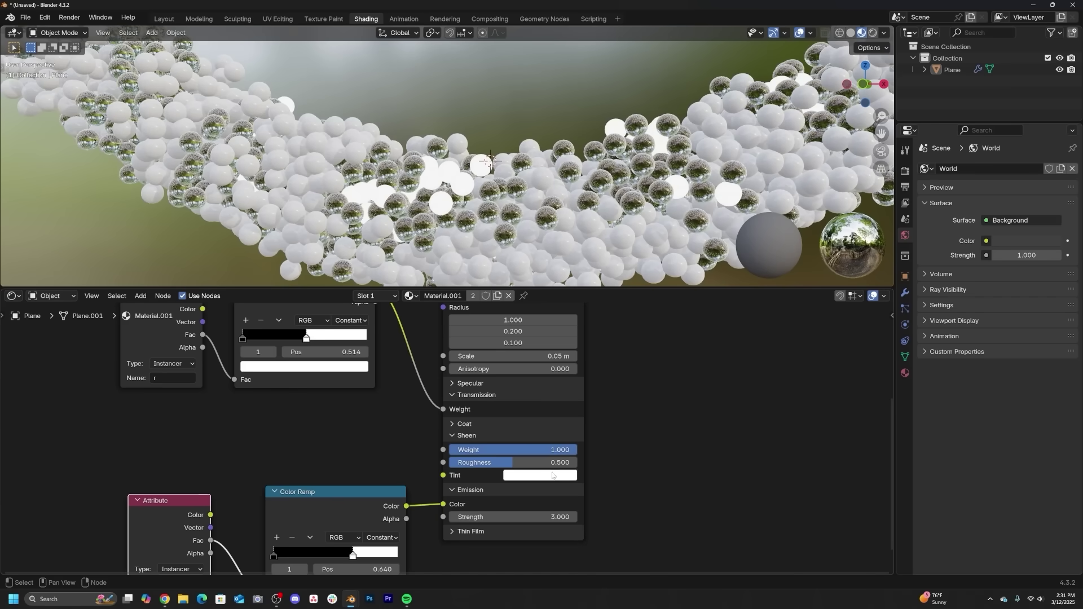
{"action": "left_click_drag", "start_coordinate": [542, 362], "coordinate": [543, 351]}
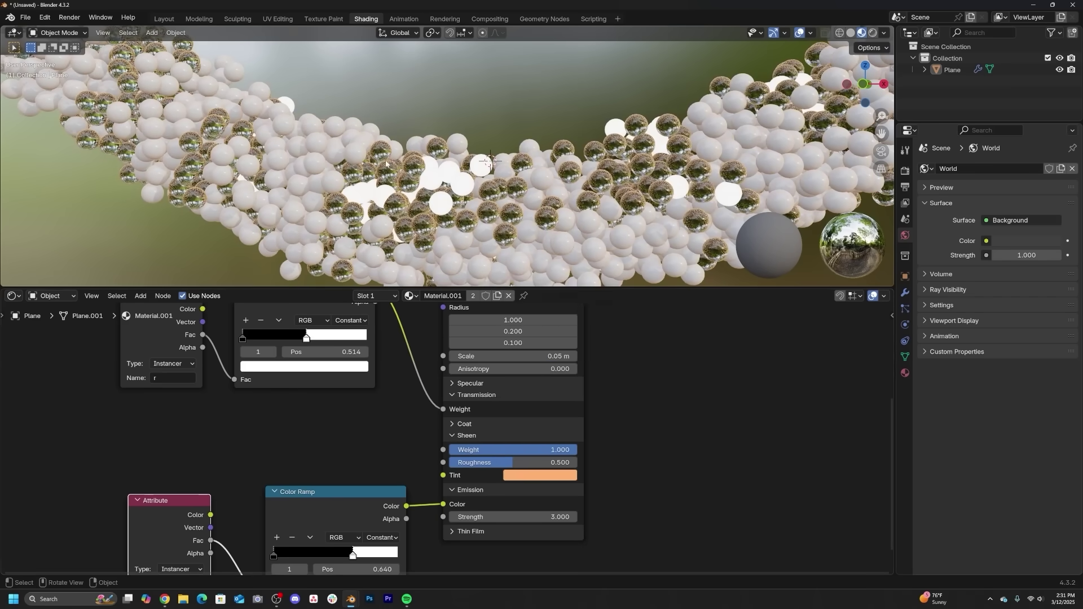
{"action": "scroll", "coordinate": [339, 152], "scroll_direction": "up", "scroll_amount": 5}
{"action": "scroll", "coordinate": [497, 467], "scroll_direction": "down", "scroll_amount": 2}
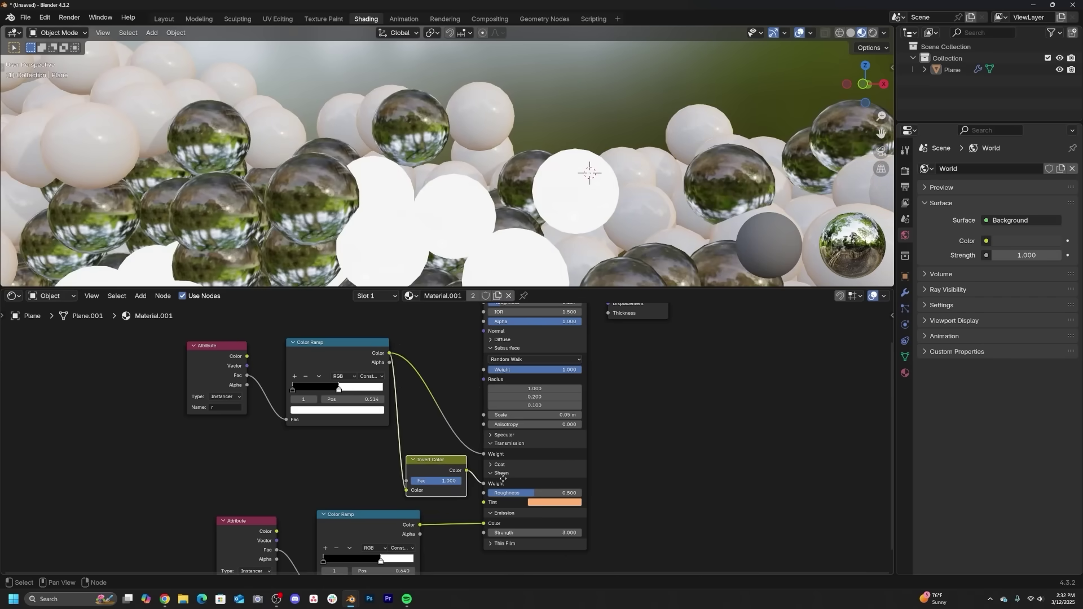
{"action": "scroll", "coordinate": [497, 467], "scroll_direction": "up", "scroll_amount": 4}
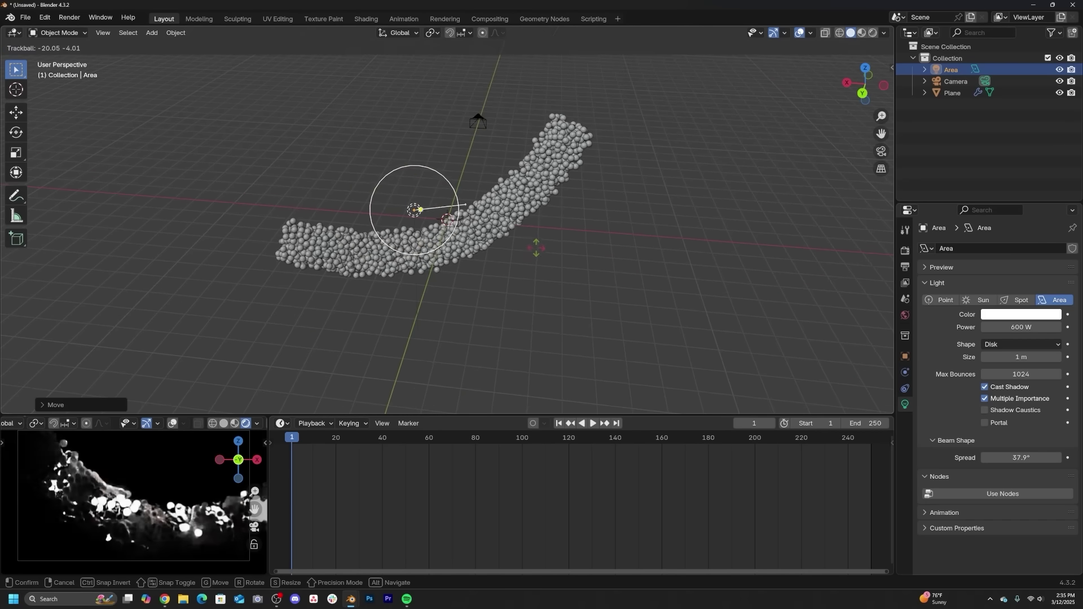
Step: Re-angle the tube preview, raise the Noise Texture W to 0.68, and return to camera view
{"action": "scroll", "coordinate": [128, 529], "scroll_direction": "up", "scroll_amount": 4}
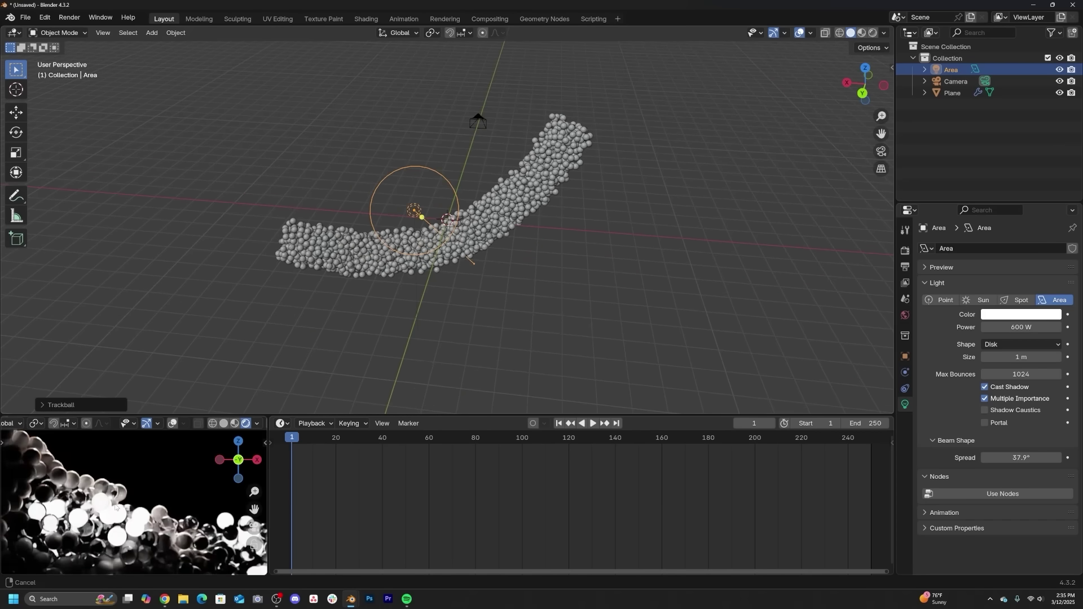
{"action": "middle_click_drag", "start_coordinate": [112, 497], "coordinate": [99, 479]}
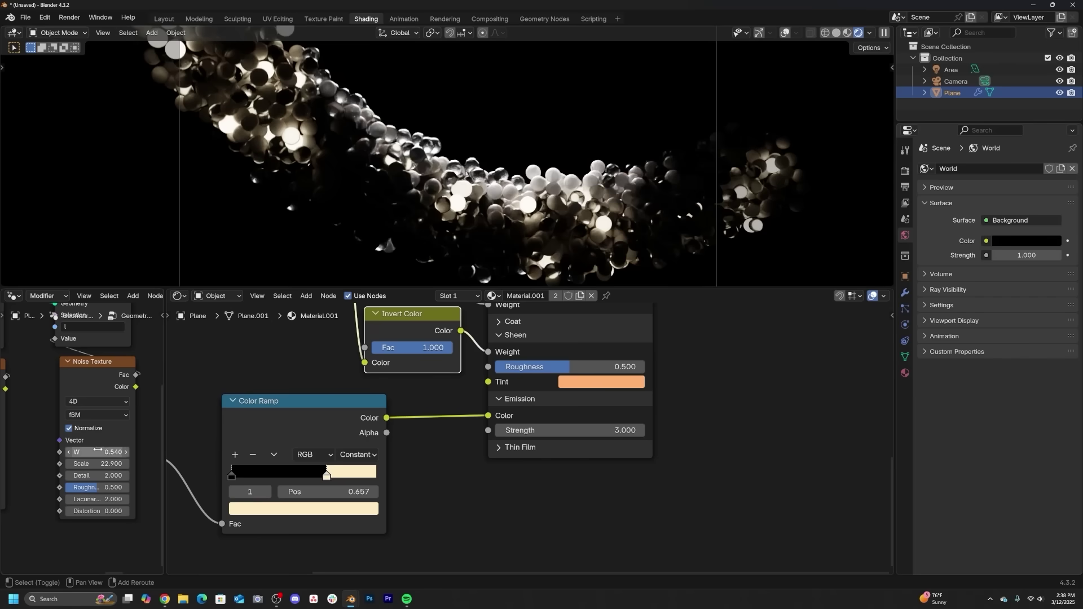
{"action": "left_click_drag", "start_coordinate": [97, 450], "coordinate": [114, 449]}
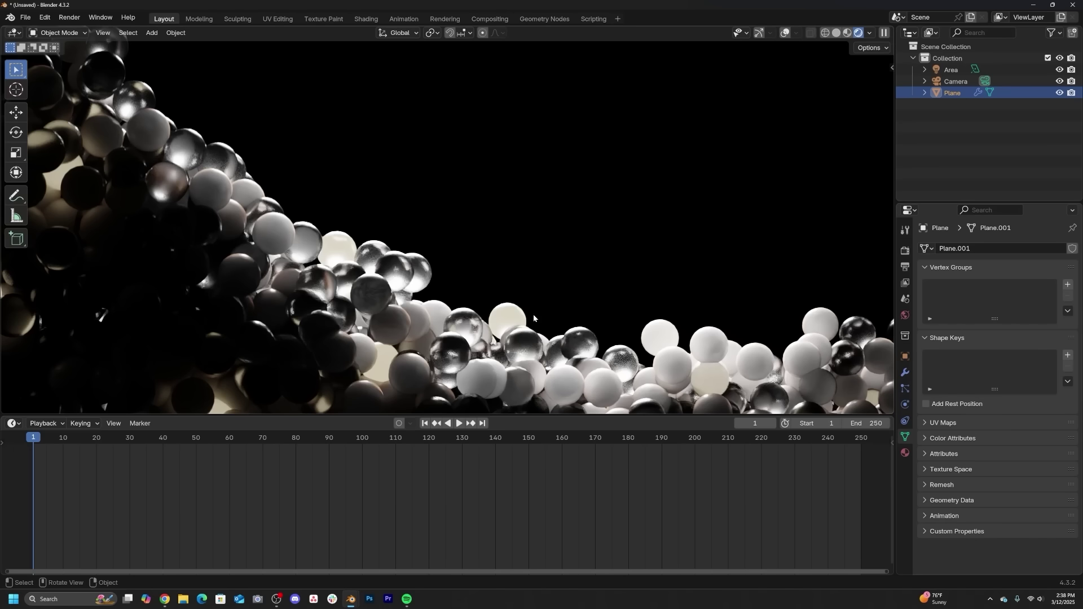
{"action": "key", "text": "KP_0"}
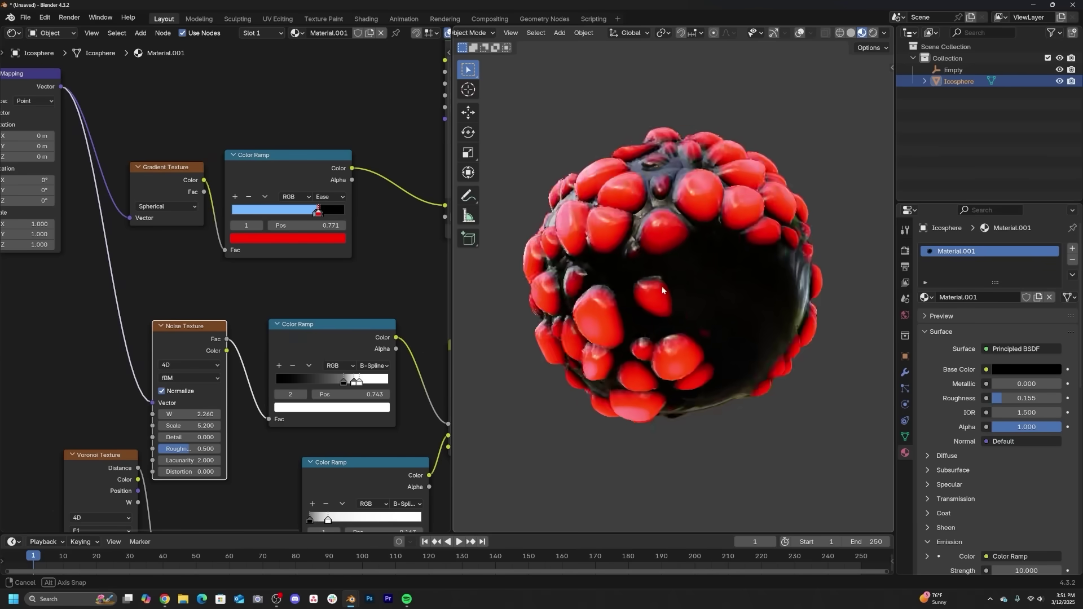
Step: Lower the displacement scale for smaller, denser lumps on the sphere
{"action": "middle_click_drag", "start_coordinate": [662, 286], "coordinate": [674, 339]}
{"action": "scroll", "coordinate": [750, 332], "scroll_direction": "down", "scroll_amount": 3}
{"action": "middle_click_drag", "start_coordinate": [11, 451], "coordinate": [167, 383]}
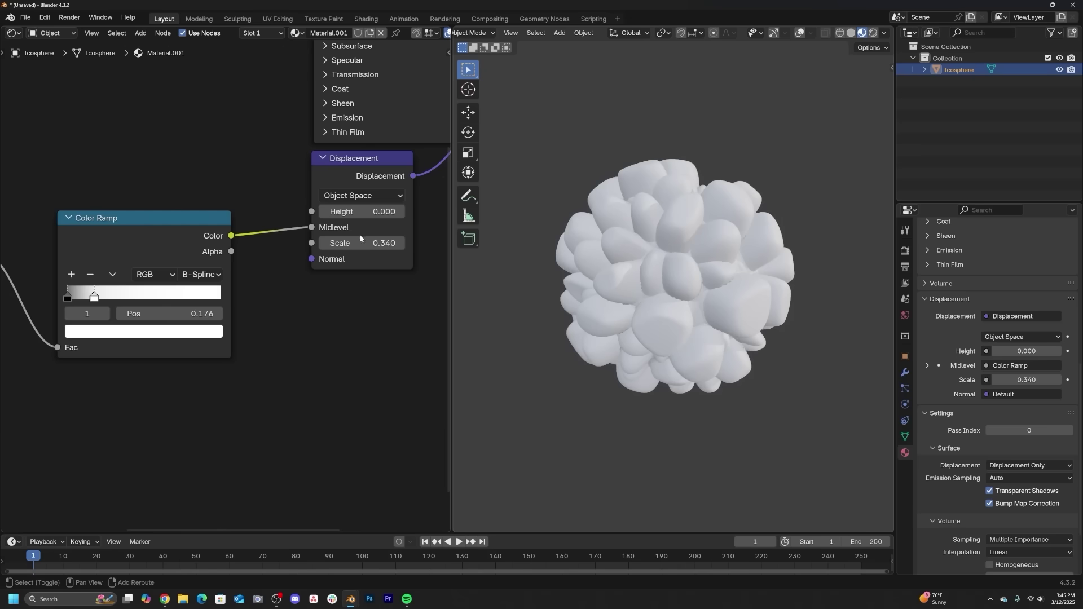
{"action": "left_click_drag", "start_coordinate": [362, 236], "coordinate": [322, 237]}
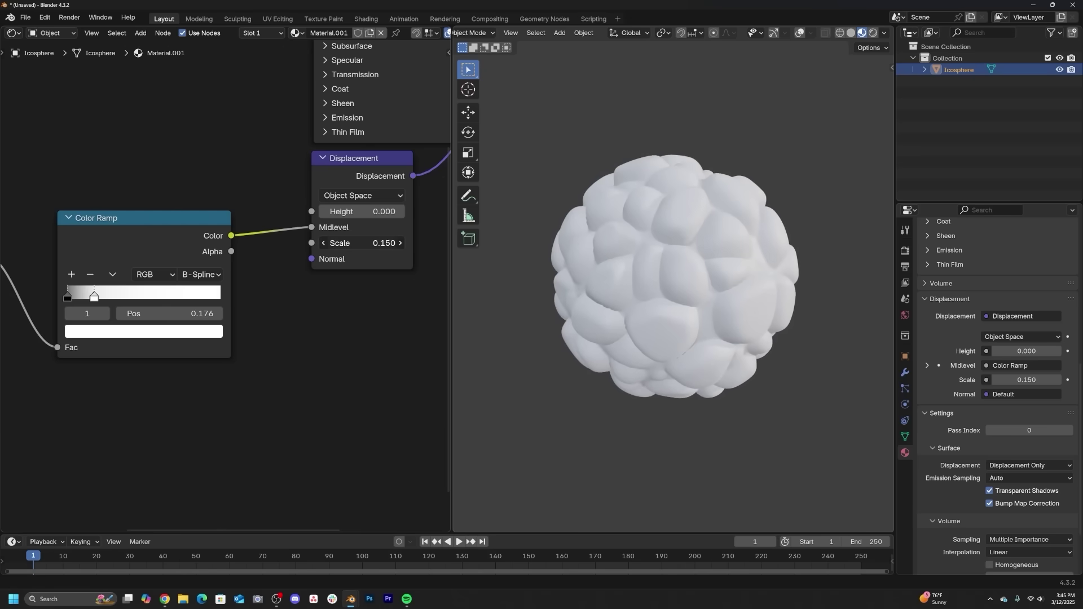
Step: Set the Principled BSDF base colour to black
{"action": "middle_click_drag", "start_coordinate": [429, 57], "coordinate": [314, 272]}
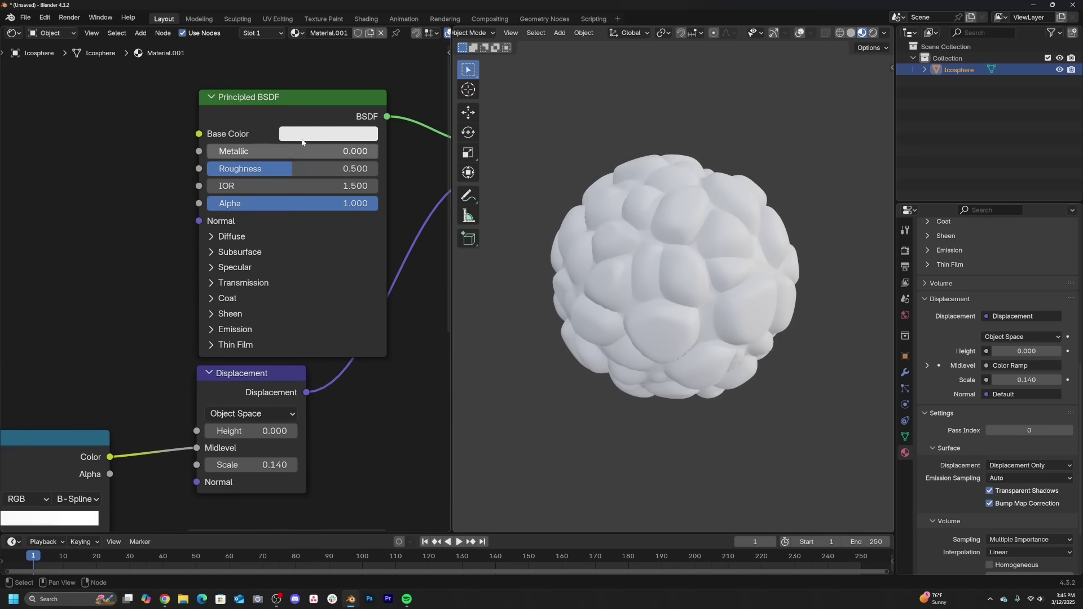
{"action": "left_click", "coordinate": [332, 132]}
{"action": "left_click", "coordinate": [364, 136]}
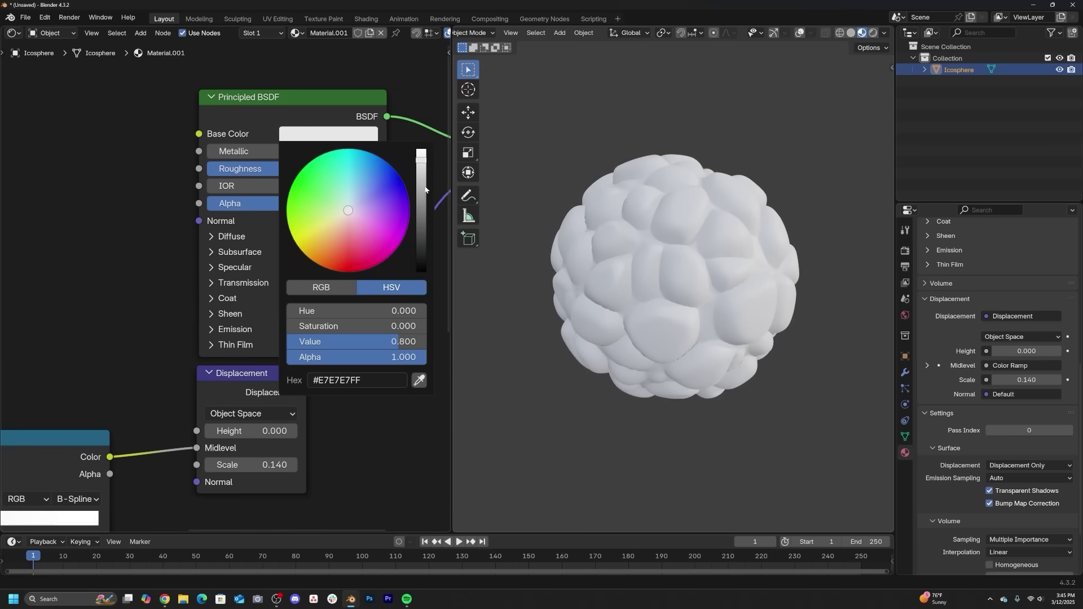
{"action": "left_click_drag", "start_coordinate": [418, 163], "coordinate": [417, 290]}
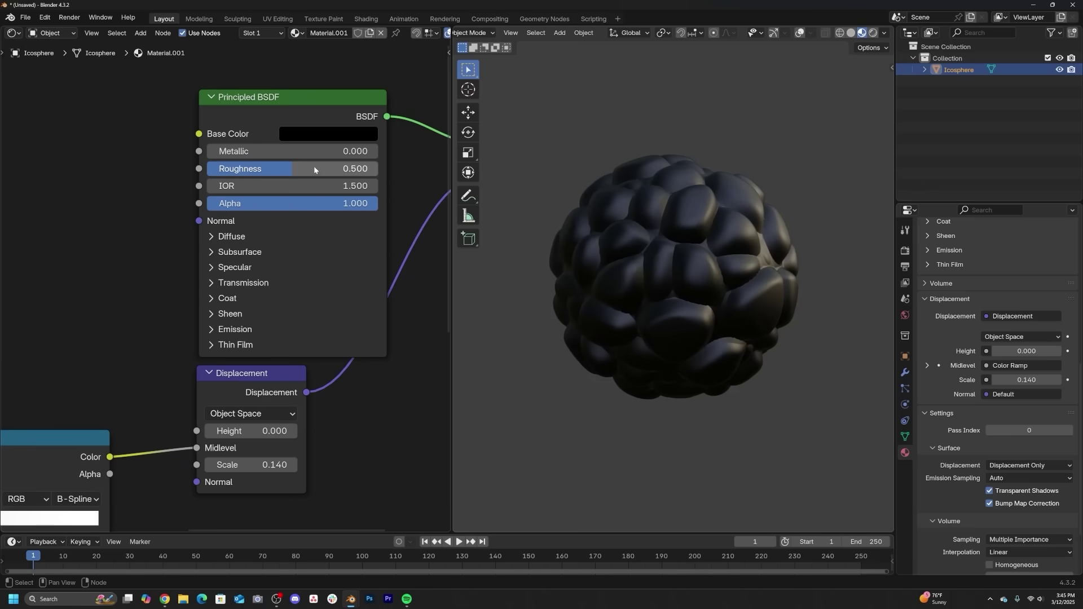
{"action": "scroll", "coordinate": [720, 280], "scroll_direction": "up", "scroll_amount": 3}
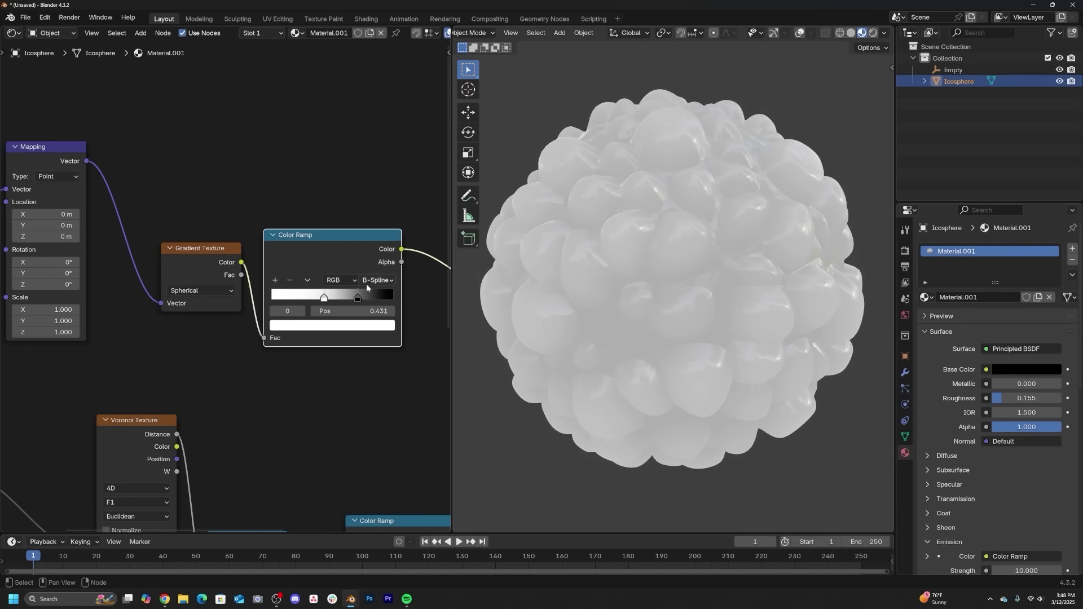
Step: Set the gradient Color Ramp to Ease, make its left stop red, and add a darker middle stop
{"action": "left_click", "coordinate": [371, 308]}
{"action": "mouse_move", "coordinate": [356, 297]}
{"action": "left_mouse_down"}
{"action": "mouse_move", "coordinate": [389, 299]}
{"action": "mouse_move", "coordinate": [324, 303]}
{"action": "mouse_move", "coordinate": [367, 302]}
{"action": "left_mouse_up"}
{"action": "left_click", "coordinate": [338, 298]}
{"action": "left_click", "coordinate": [332, 326]}
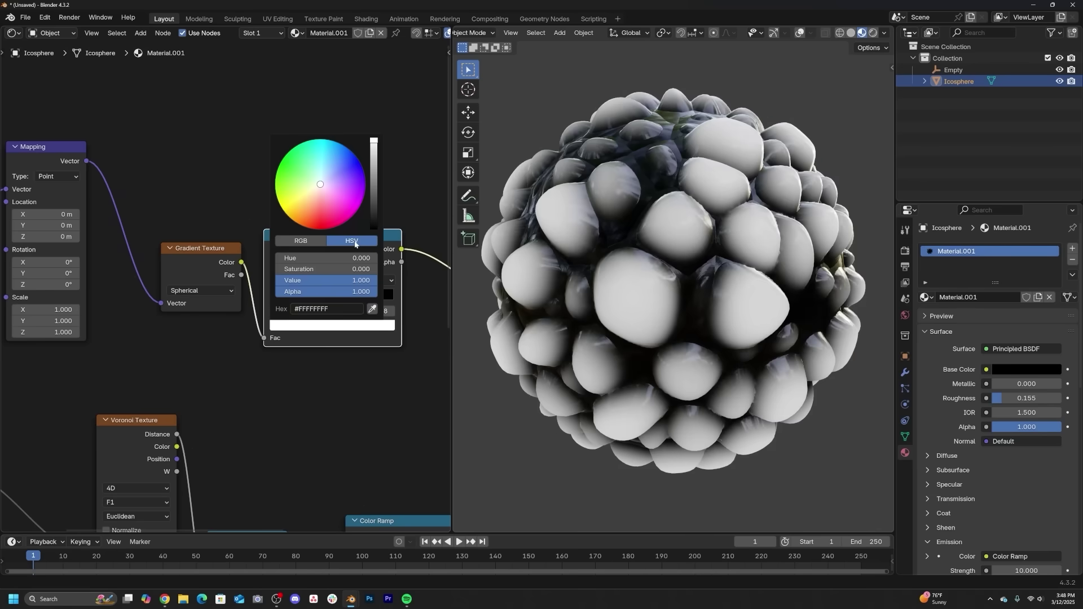
{"action": "left_click", "coordinate": [319, 226]}
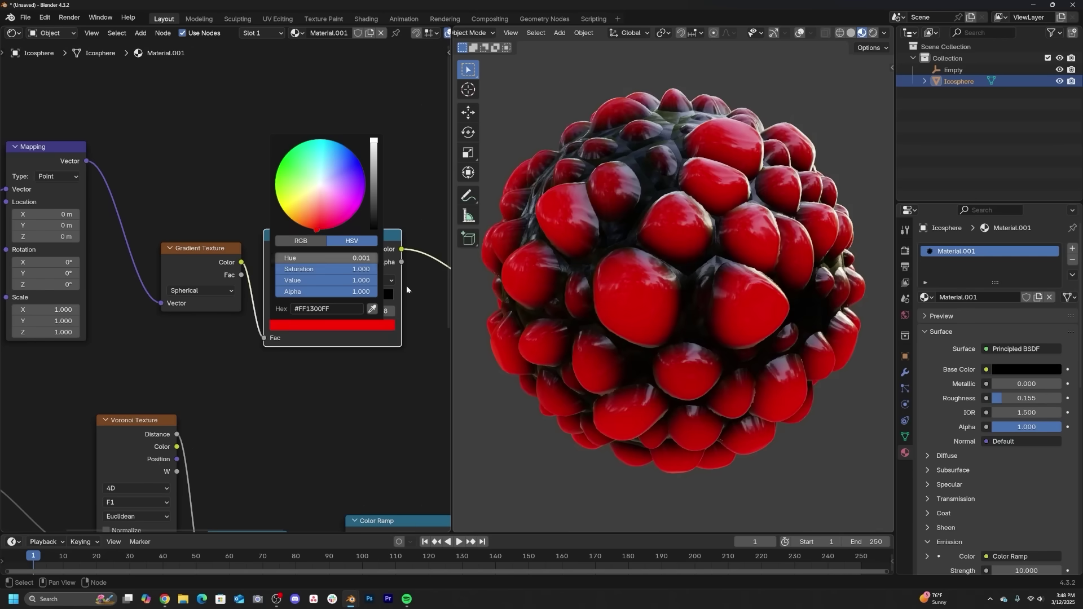
{"action": "left_click", "coordinate": [279, 282]}
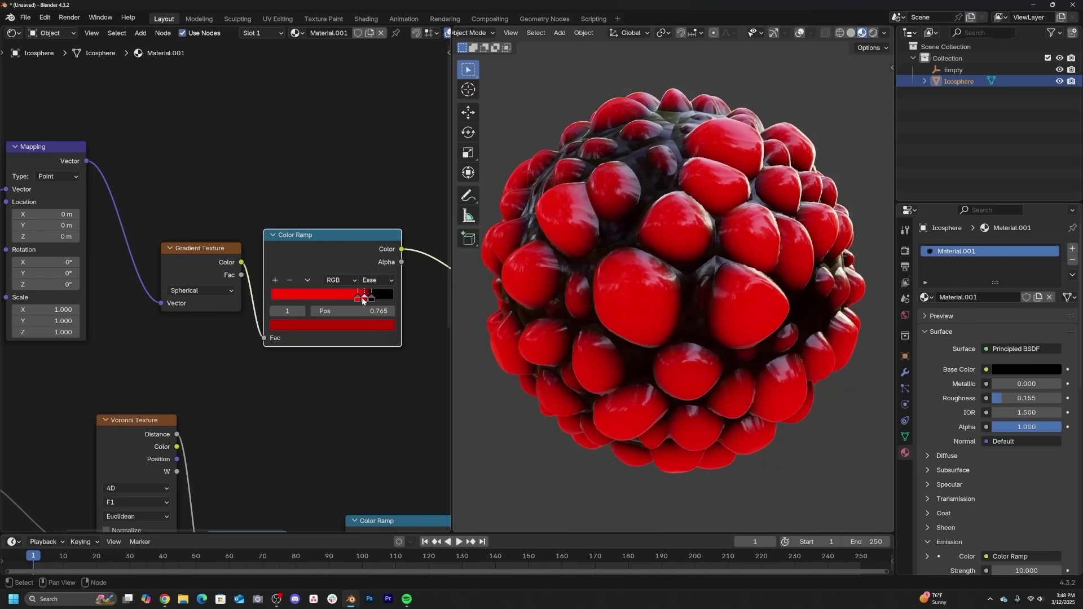
{"action": "left_click_drag", "start_coordinate": [364, 300], "coordinate": [351, 300]}
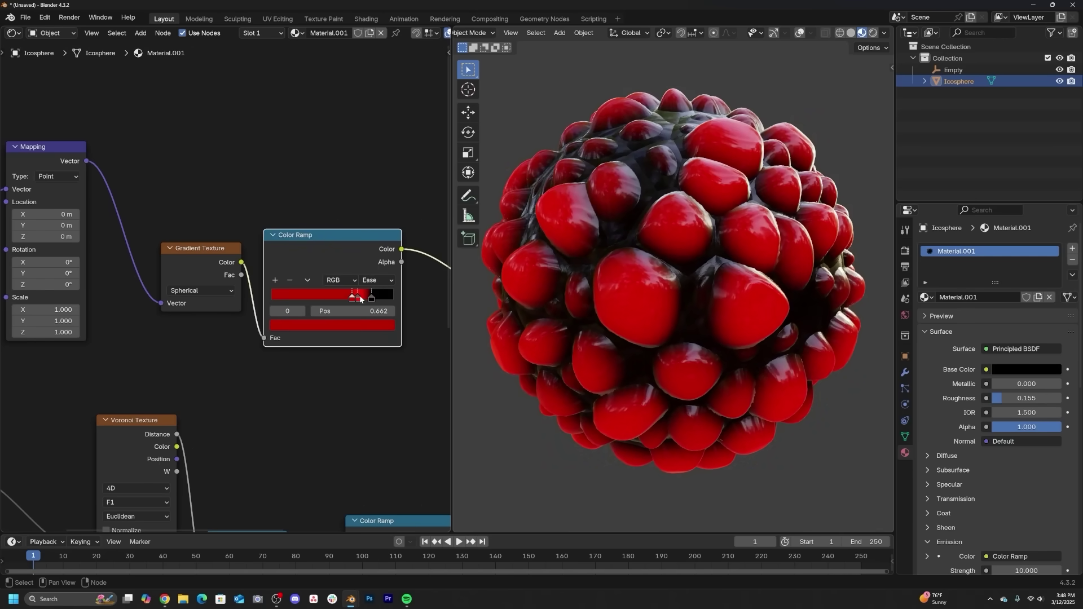
Step: Scale the Empty slightly to adjust the texture
{"action": "left_click", "coordinate": [784, 254]}
{"action": "key", "text": "s"}
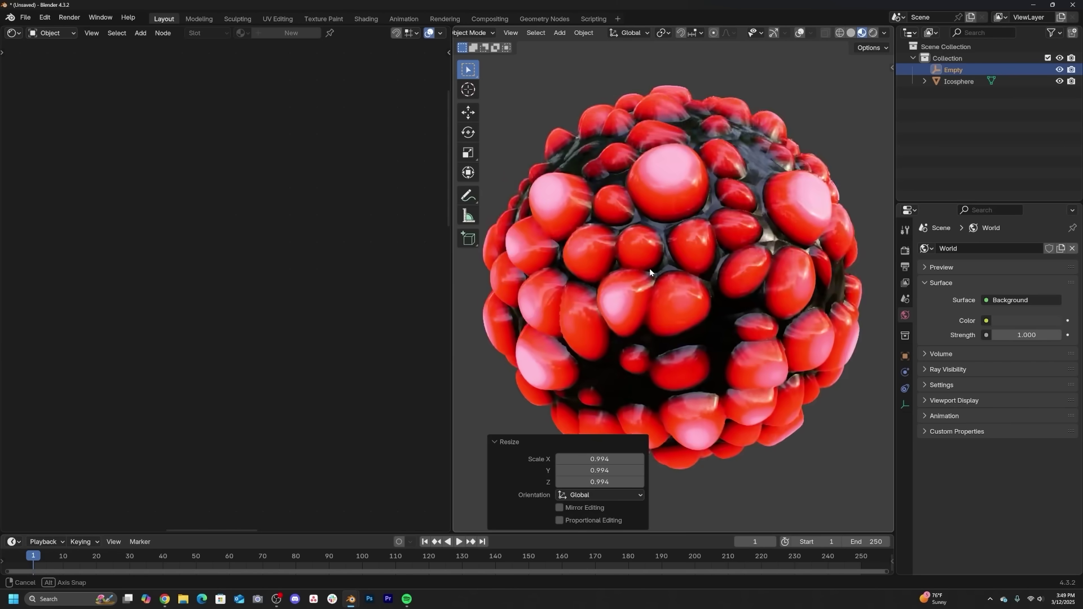
{"action": "scroll", "coordinate": [705, 259], "scroll_direction": "down", "scroll_amount": 3}
{"action": "scroll", "coordinate": [683, 263], "scroll_direction": "up", "scroll_amount": 1}
Step: Reselect the Icosphere and orbit around it to inspect the red globs
{"action": "left_click", "coordinate": [683, 263]}
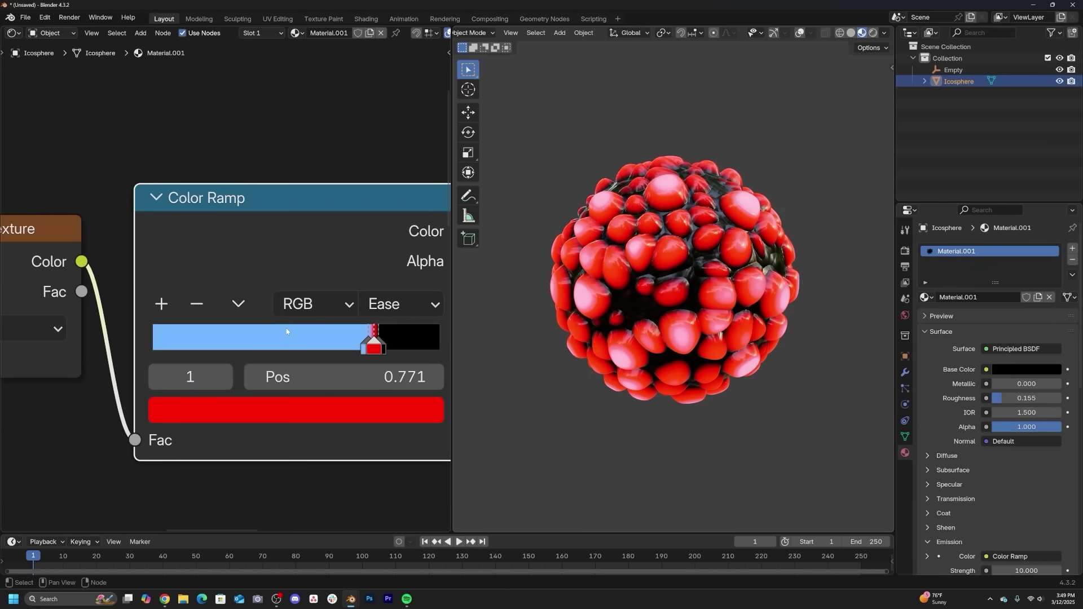
{"action": "scroll", "coordinate": [286, 332], "scroll_direction": "down", "scroll_amount": 2}
{"action": "middle_click_drag", "start_coordinate": [649, 290], "coordinate": [671, 282]}
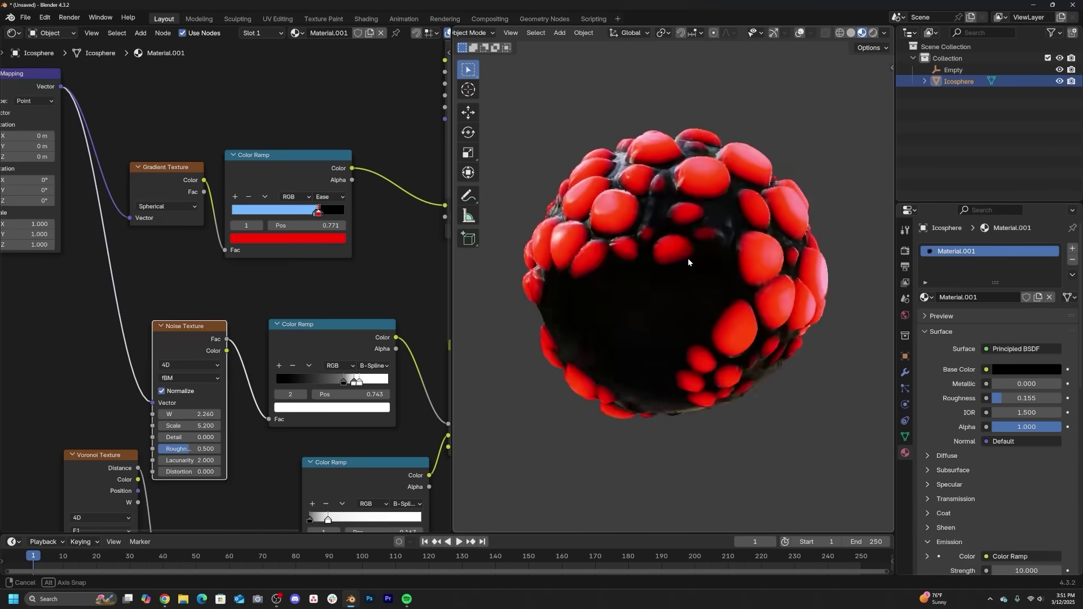
{"action": "middle_click_drag", "start_coordinate": [688, 261], "coordinate": [727, 344]}
Step: Link the Noise Texture Fac into the Color Ramp and move its stops inward
{"action": "scroll", "coordinate": [727, 344], "scroll_direction": "down", "scroll_amount": 3}
{"action": "scroll", "coordinate": [291, 286], "scroll_direction": "down", "scroll_amount": 6}
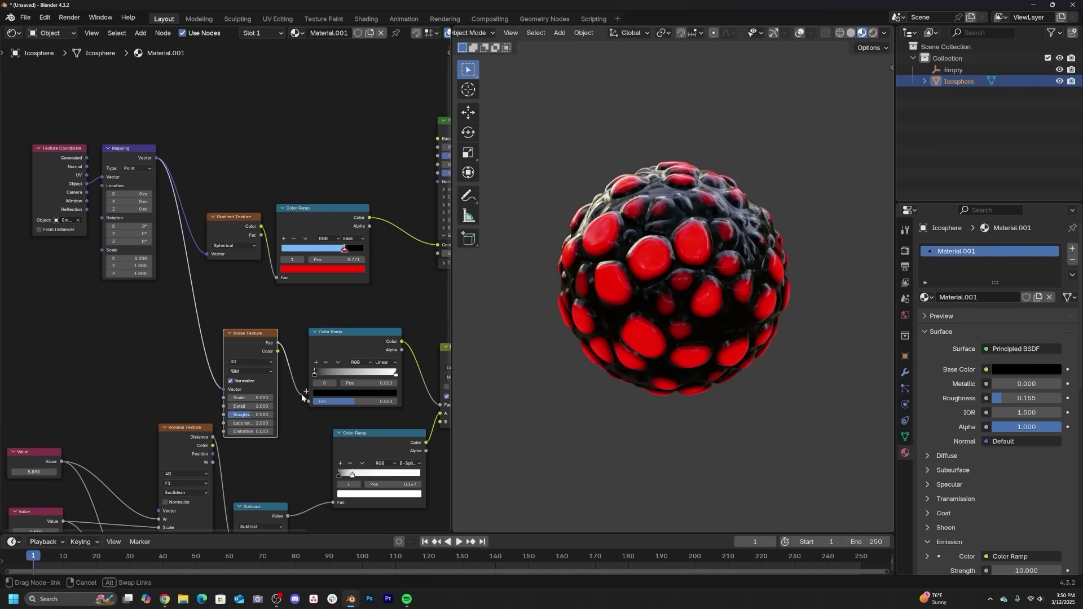
{"action": "left_click_drag", "start_coordinate": [301, 394], "coordinate": [308, 400]}
{"action": "scroll", "coordinate": [296, 394], "scroll_direction": "up", "scroll_amount": 2}
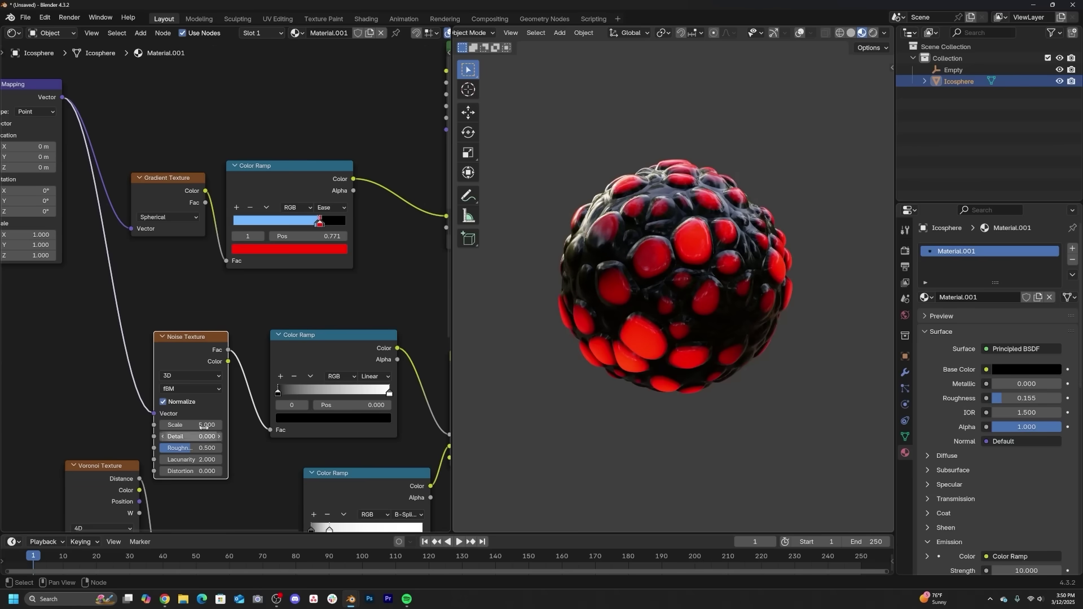
{"action": "left_click_drag", "start_coordinate": [301, 393], "coordinate": [336, 393]}
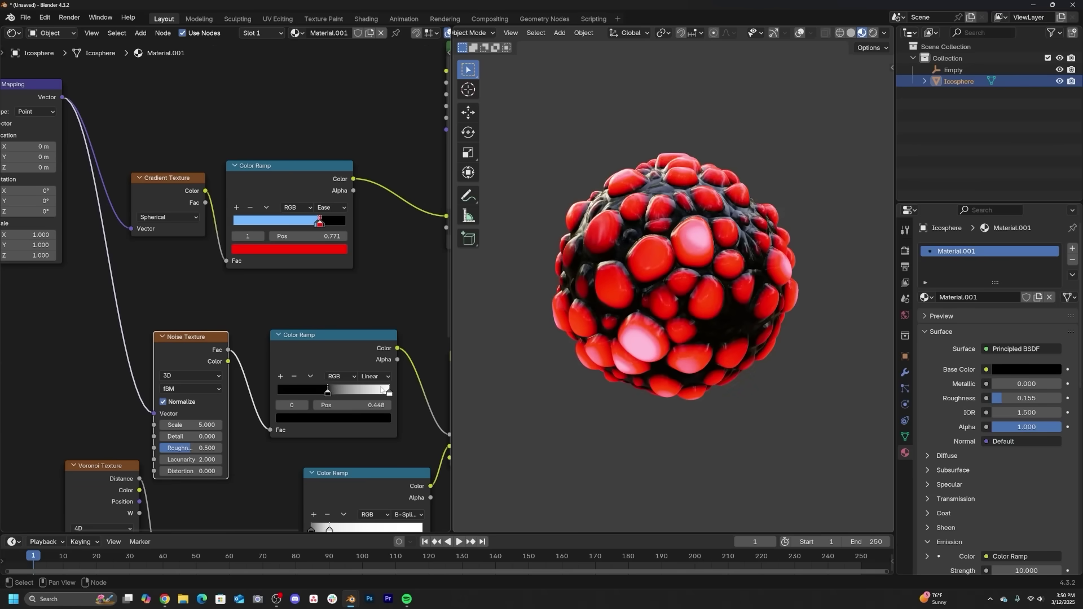
{"action": "left_click_drag", "start_coordinate": [382, 389], "coordinate": [361, 397]}
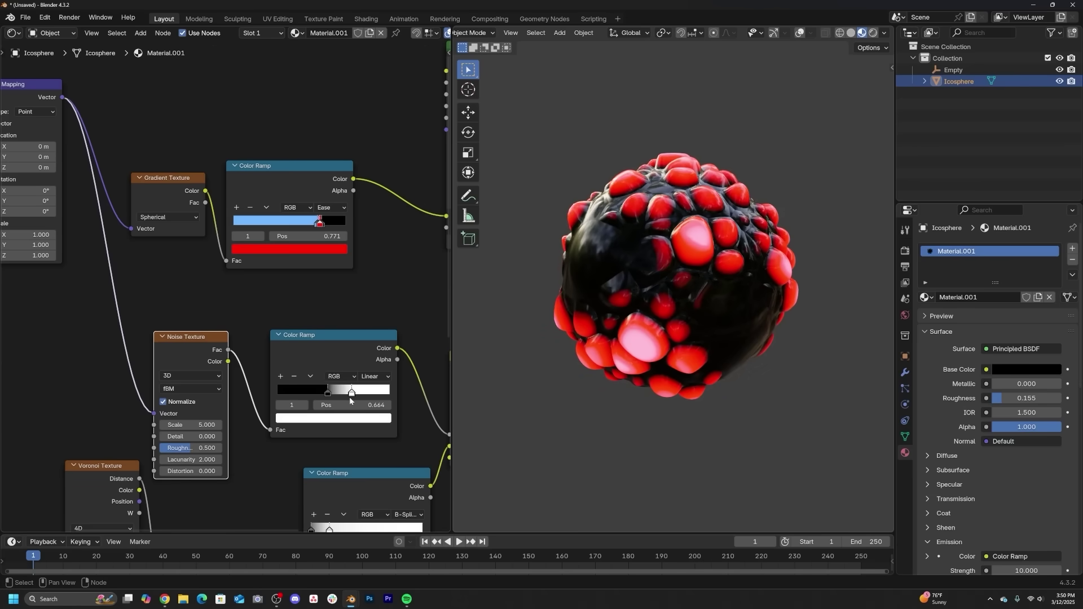
Step: Switch the lower Color Ramp to B-Spline and shift its black stop right
{"action": "middle_click_drag", "start_coordinate": [379, 389], "coordinate": [313, 381]}
{"action": "left_click", "coordinate": [311, 379]}
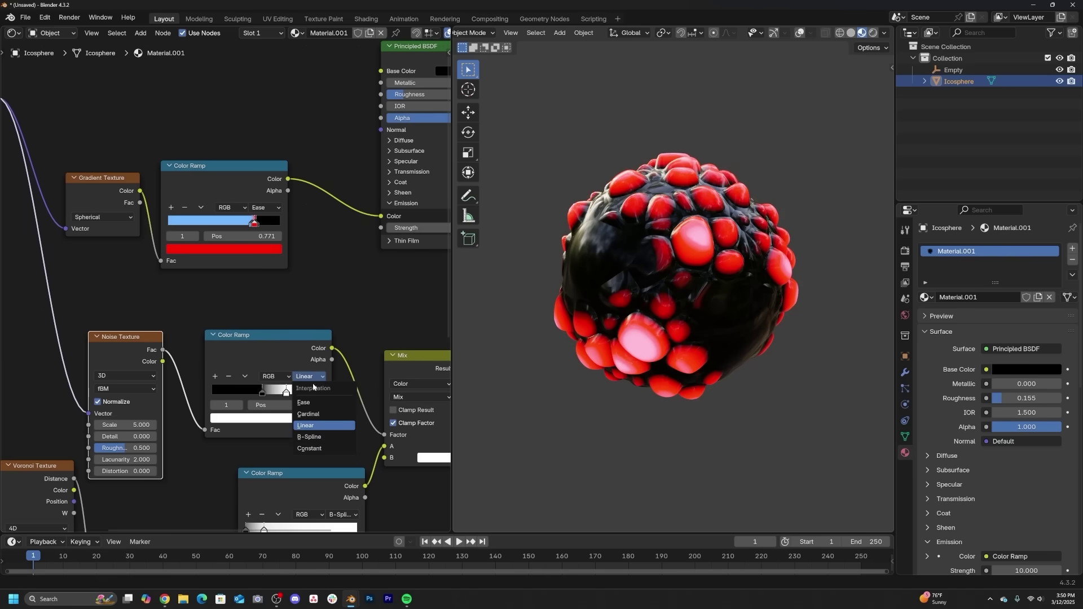
{"action": "left_click", "coordinate": [319, 437]}
{"action": "mouse_move", "coordinate": [268, 394]}
{"action": "left_mouse_down"}
{"action": "mouse_move", "coordinate": [277, 395]}
{"action": "mouse_move", "coordinate": [258, 394]}
{"action": "left_mouse_up"}
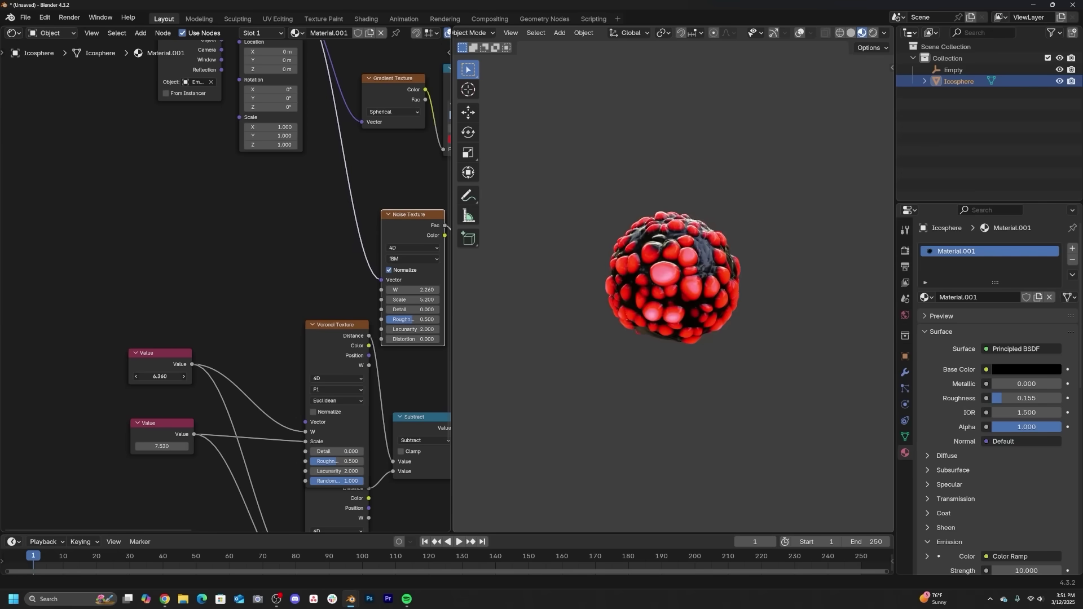
{"action": "middle_click_drag", "start_coordinate": [400, 310], "coordinate": [227, 319]}
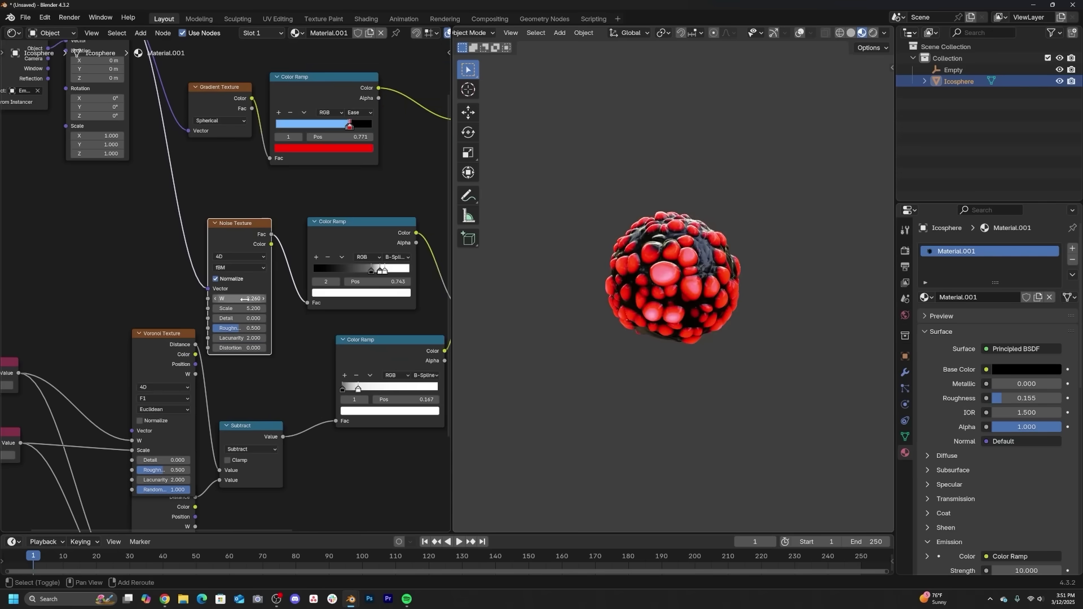
{"action": "scroll", "coordinate": [536, 257], "scroll_direction": "up", "scroll_amount": 5}
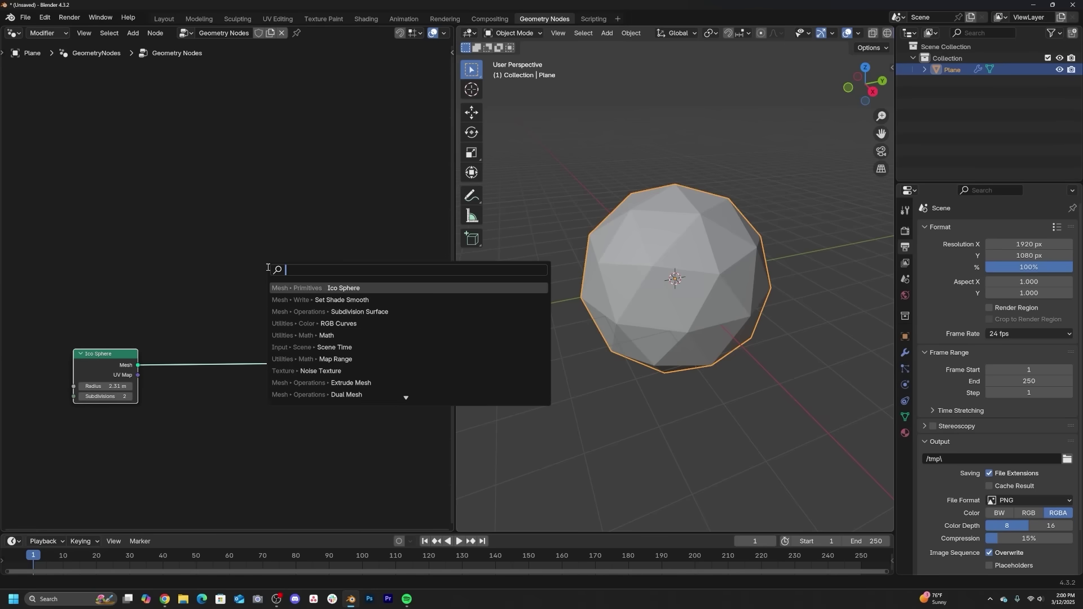
Step: Insert a Dual Mesh node after the Ico Sphere and raise its subdivisions to 3
{"action": "type", "text": "dual"}
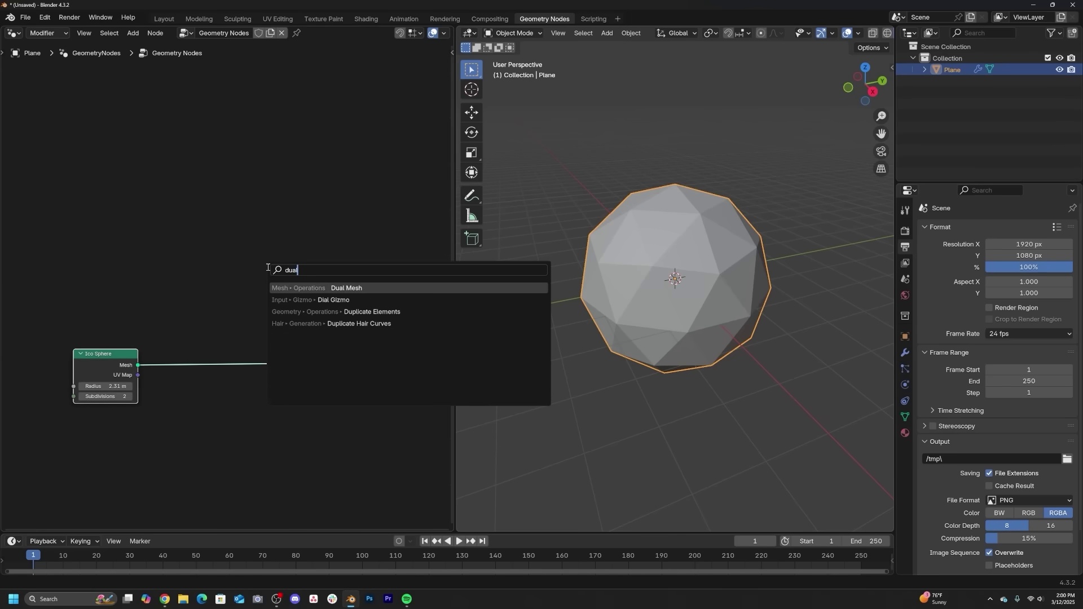
{"action": "key", "text": "Return"}
{"action": "left_click", "coordinate": [183, 337]}
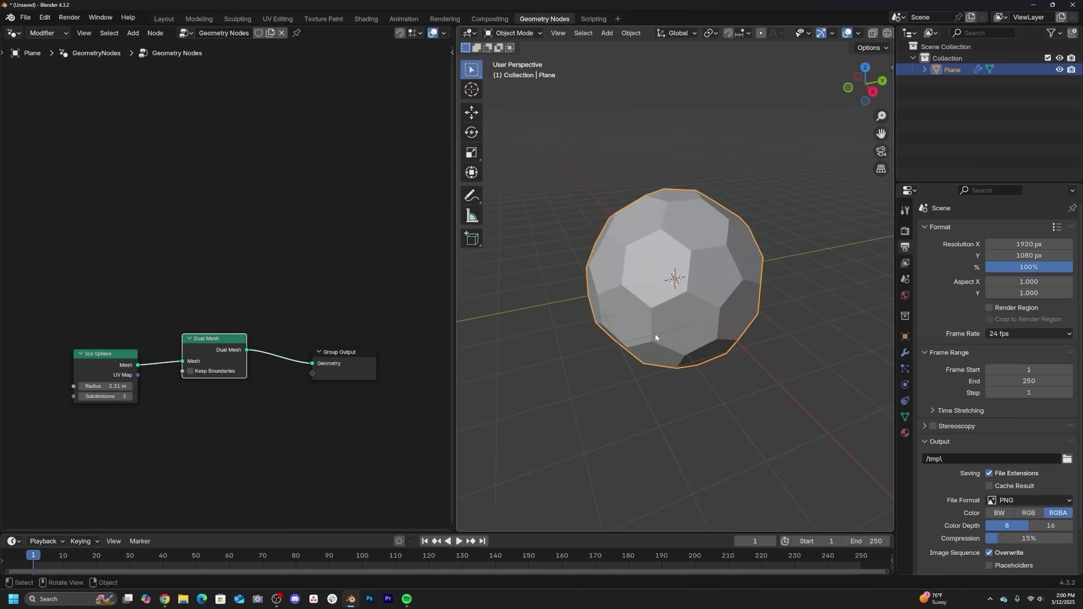
{"action": "middle_click_drag", "start_coordinate": [655, 338], "coordinate": [663, 334]}
{"action": "left_click", "coordinate": [129, 396]}
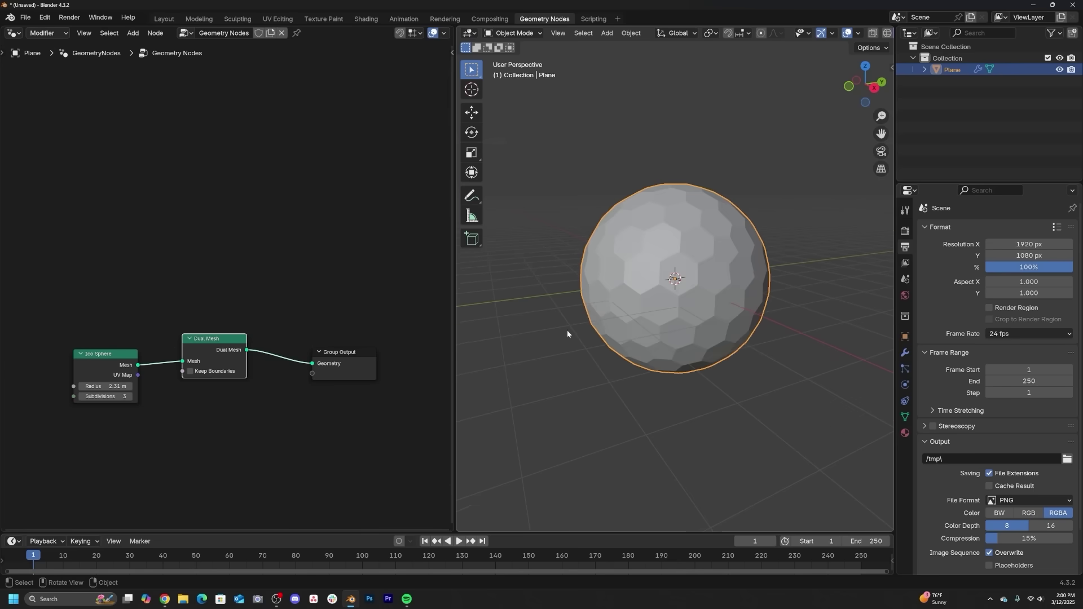
{"action": "middle_click_drag", "start_coordinate": [715, 293], "coordinate": [685, 305]}
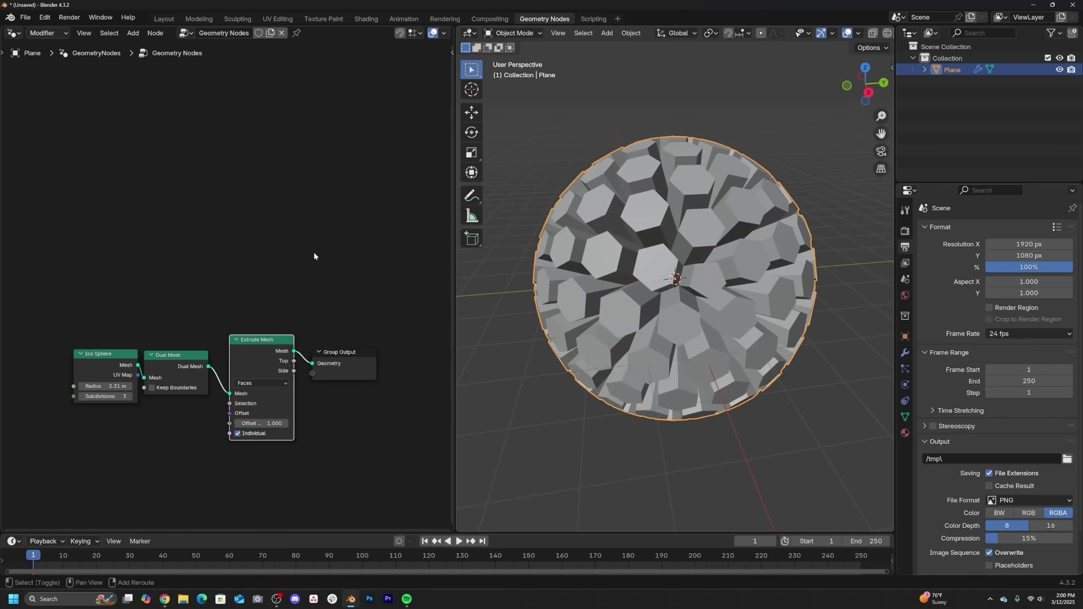
Step: Adjust the extrusion, add Subdivision Surface at level 2, and insert Set Shade Smooth
{"action": "mouse_move", "coordinate": [263, 421]}
{"action": "left_mouse_down"}
{"action": "mouse_move", "coordinate": [277, 420]}
{"action": "mouse_move", "coordinate": [248, 421]}
{"action": "mouse_move", "coordinate": [271, 420]}
{"action": "left_mouse_up"}
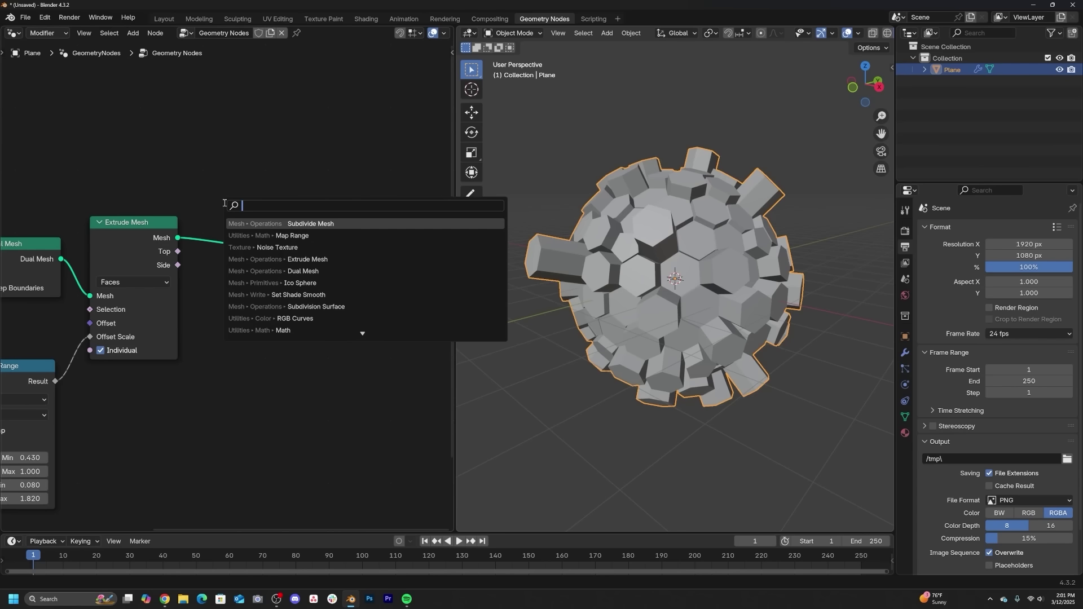
{"action": "type", "text": "sub"}
{"action": "key", "text": "Down"}
{"action": "key", "text": "Down"}
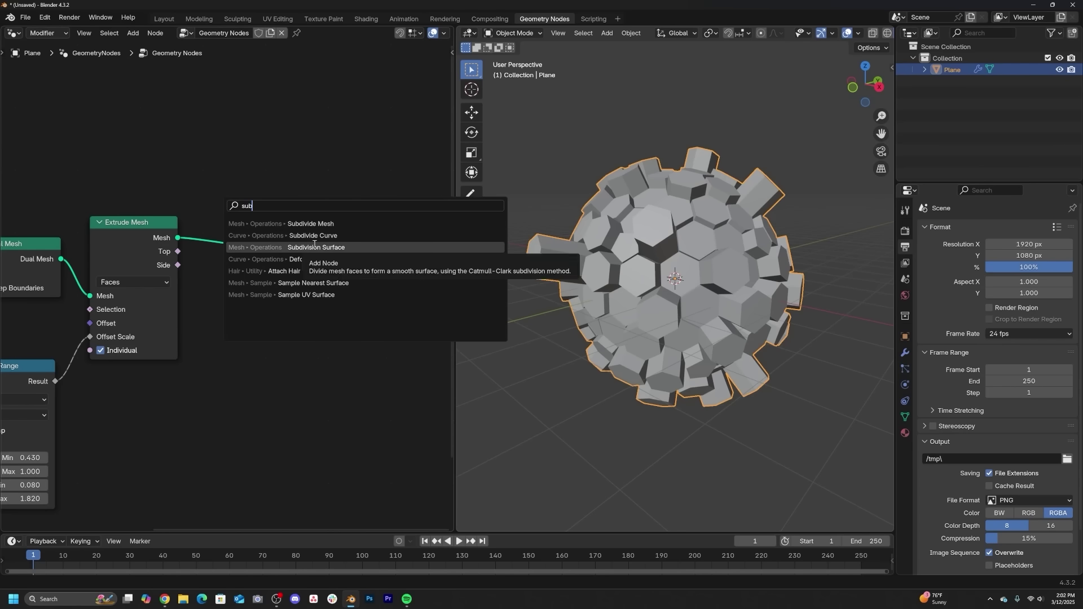
{"action": "key", "text": "Return"}
{"action": "left_click", "coordinate": [216, 226]}
{"action": "left_click", "coordinate": [297, 310]}
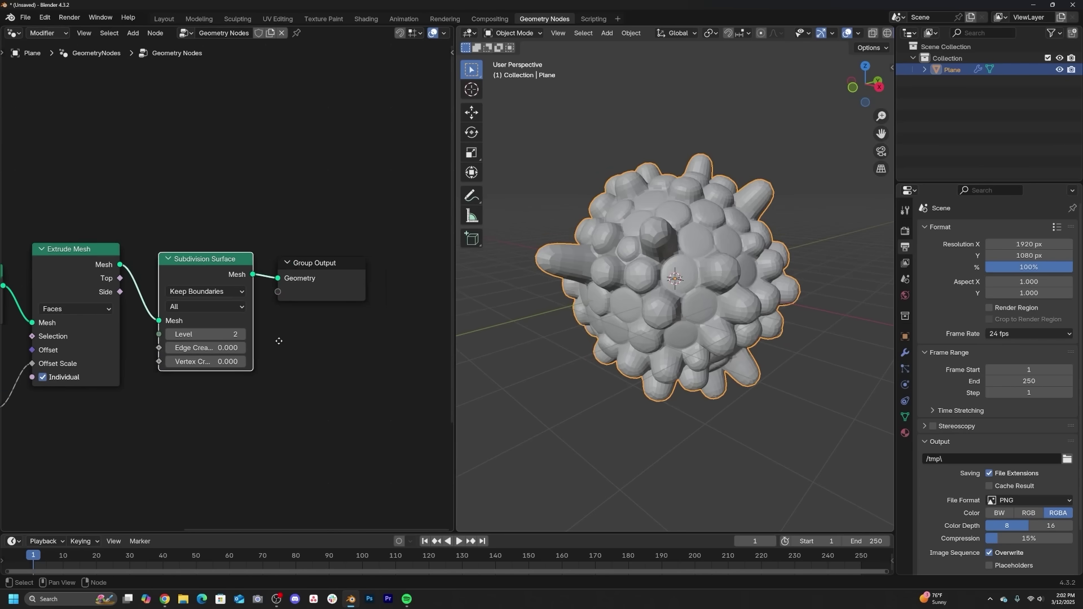
{"action": "left_click", "coordinate": [257, 260]}
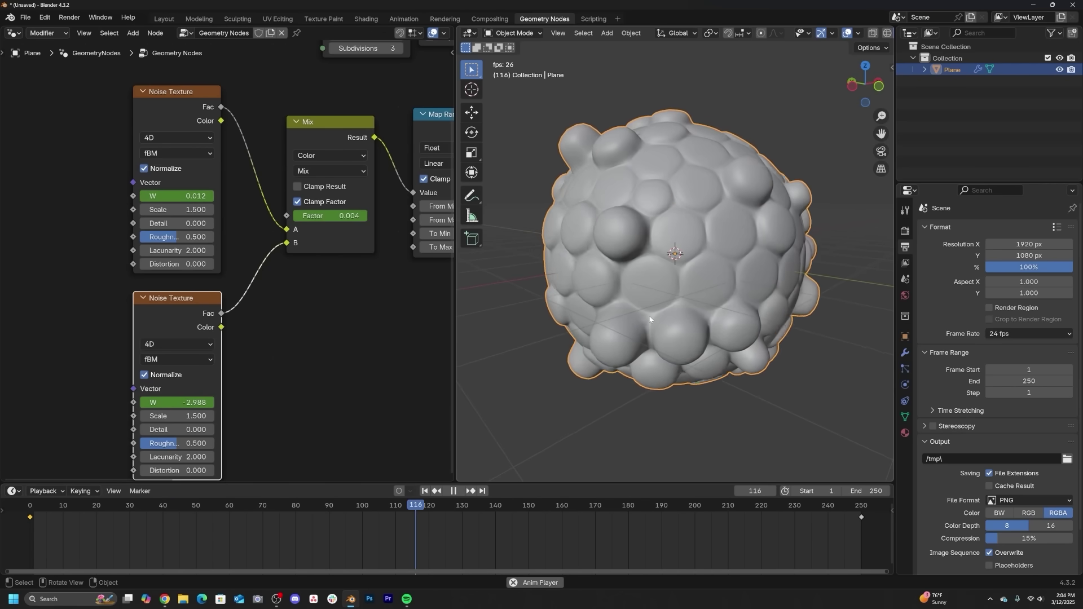
Step: Stop playback and jump to the final frame, 250
{"action": "key", "text": "space"}
{"action": "left_click", "coordinate": [482, 492]}
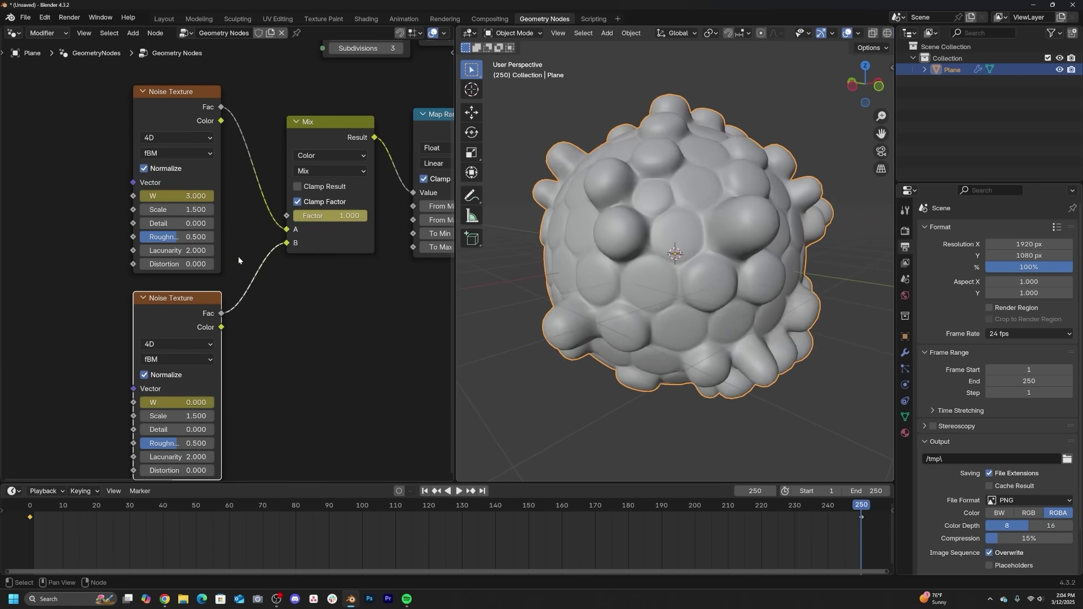